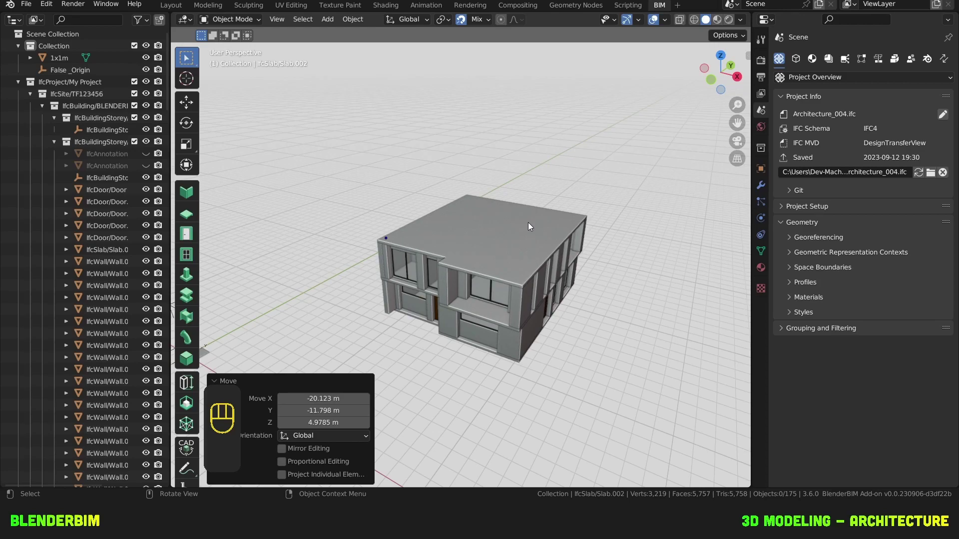
- Start a new IfcCoveringType with predefined type CEILING and the Horizontal Layers template
{"action": "left_click", "coordinate": [186, 358]}
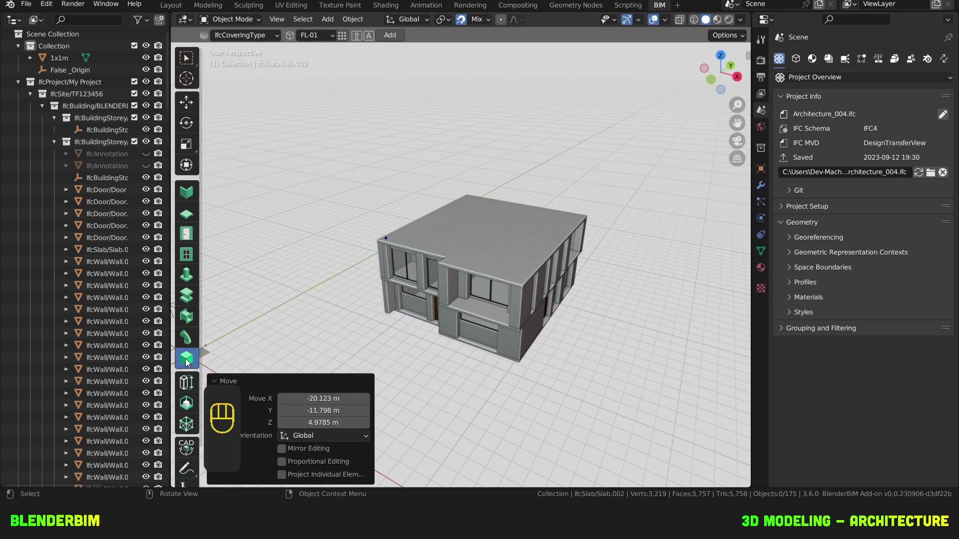
{"action": "left_click", "coordinate": [273, 36]}
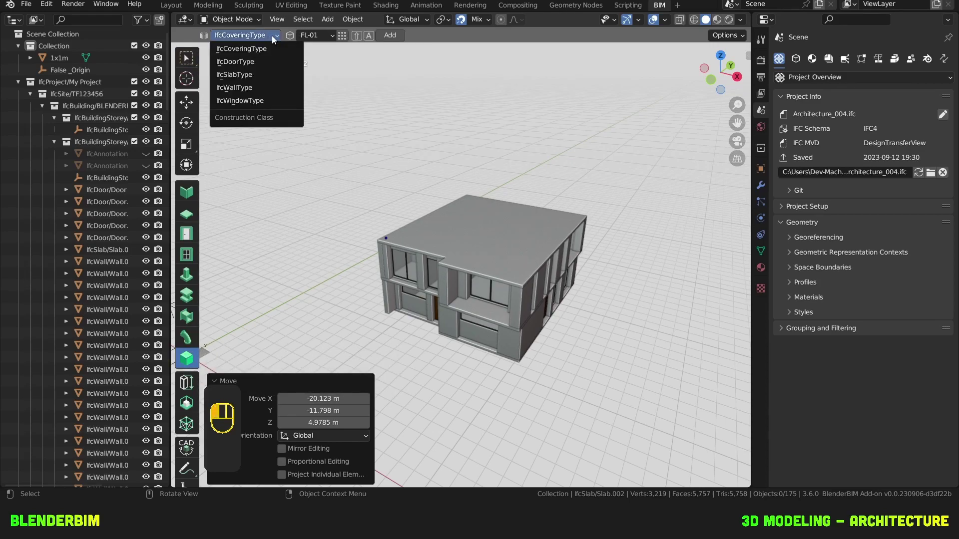
{"action": "left_click", "coordinate": [273, 35]}
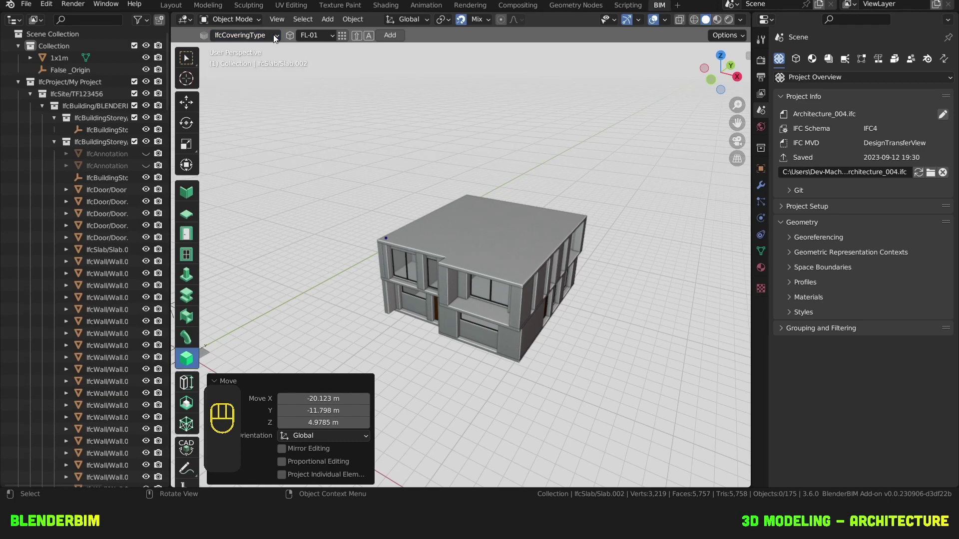
{"action": "left_click", "coordinate": [343, 36]}
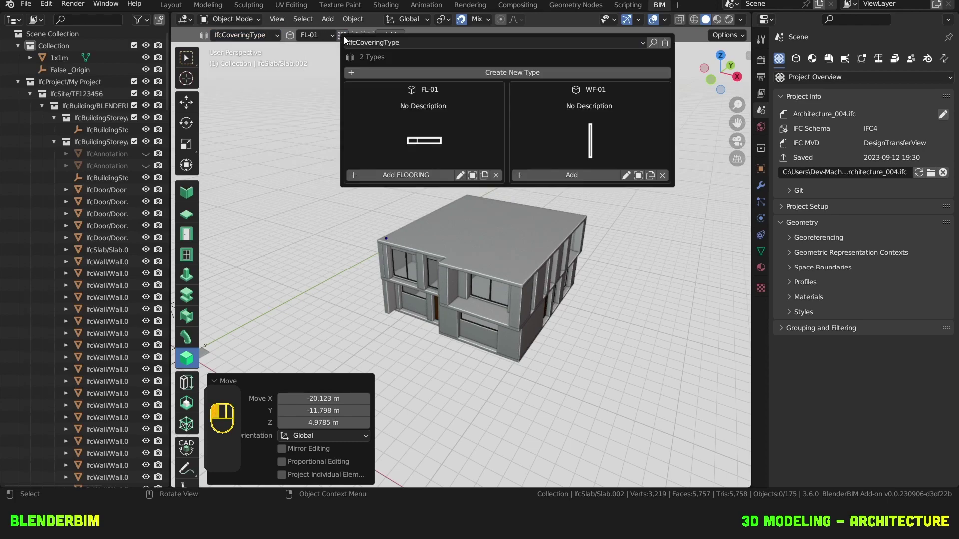
{"action": "left_click", "coordinate": [470, 74]}
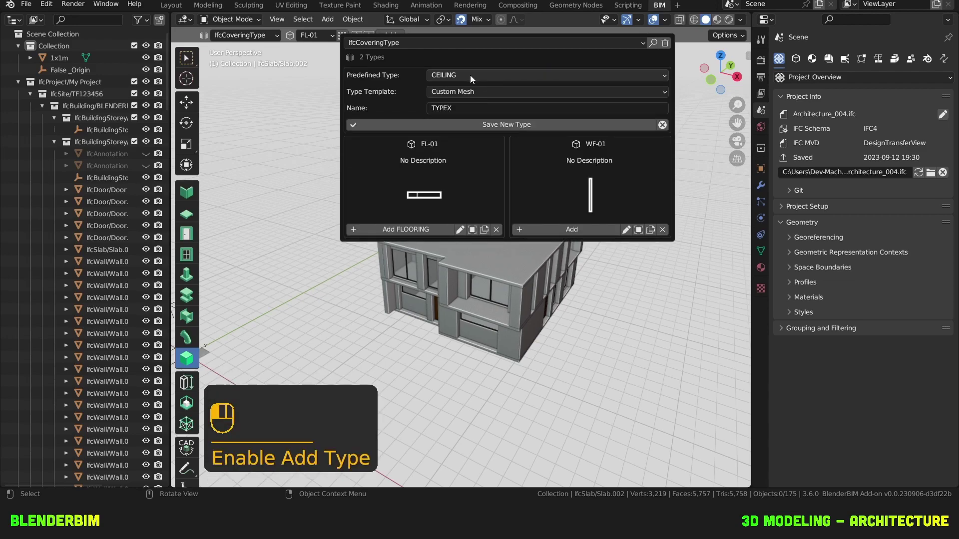
{"action": "left_click", "coordinate": [477, 75]}
{"action": "left_click", "coordinate": [476, 78]}
{"action": "left_click", "coordinate": [481, 90]}
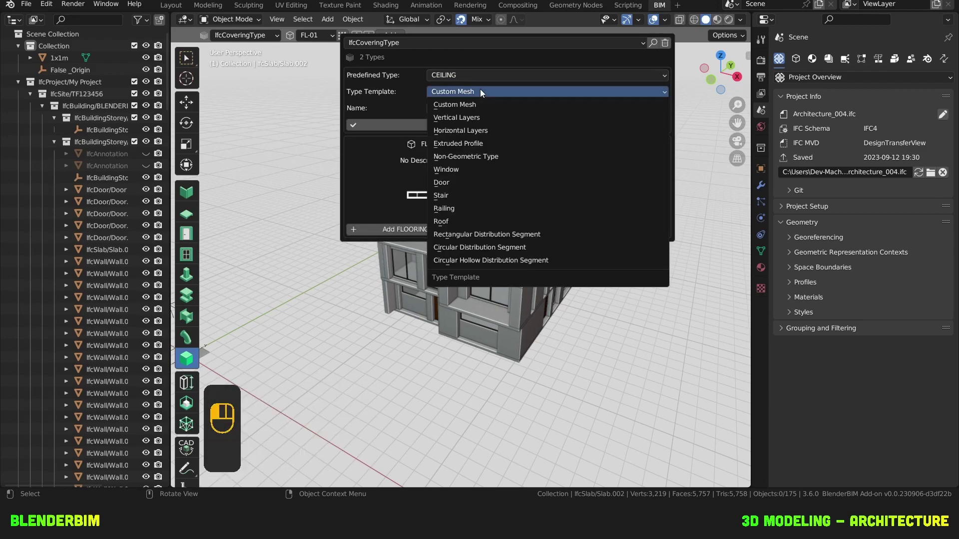
{"action": "left_click", "coordinate": [499, 127]}
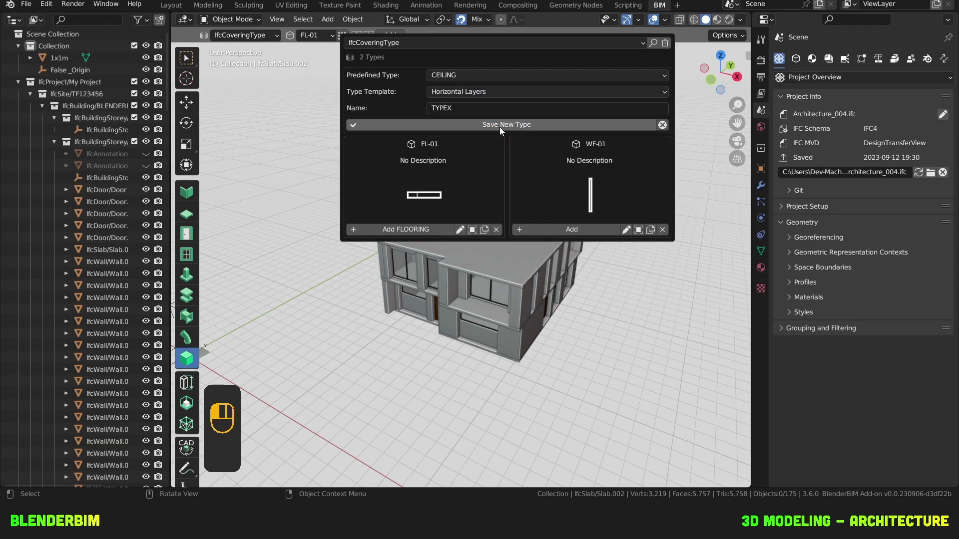
- Name the new horizontal ceiling type C-01-H and save it
{"action": "left_click", "coordinate": [504, 107]}
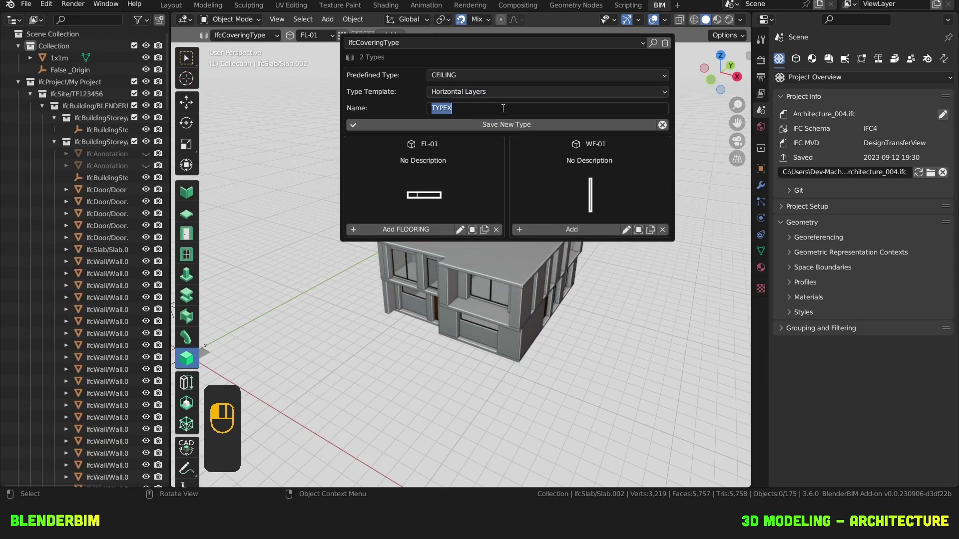
{"action": "type", "text": "c"}
{"action": "key", "text": "BackSpace"}
{"action": "type", "text": "C-01-"}
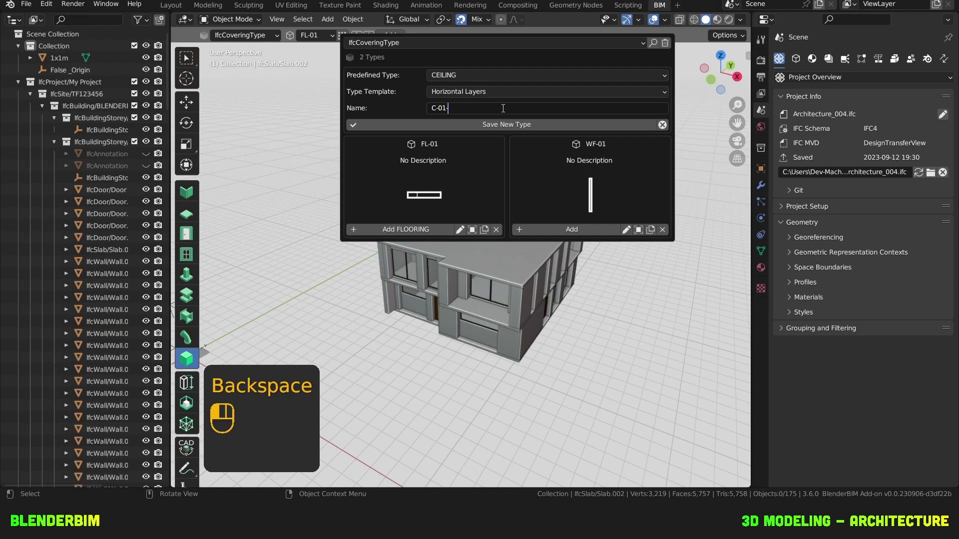
{"action": "type", "text": "hH"}
{"action": "key", "text": "Return"}
{"action": "left_click", "coordinate": [529, 124]}
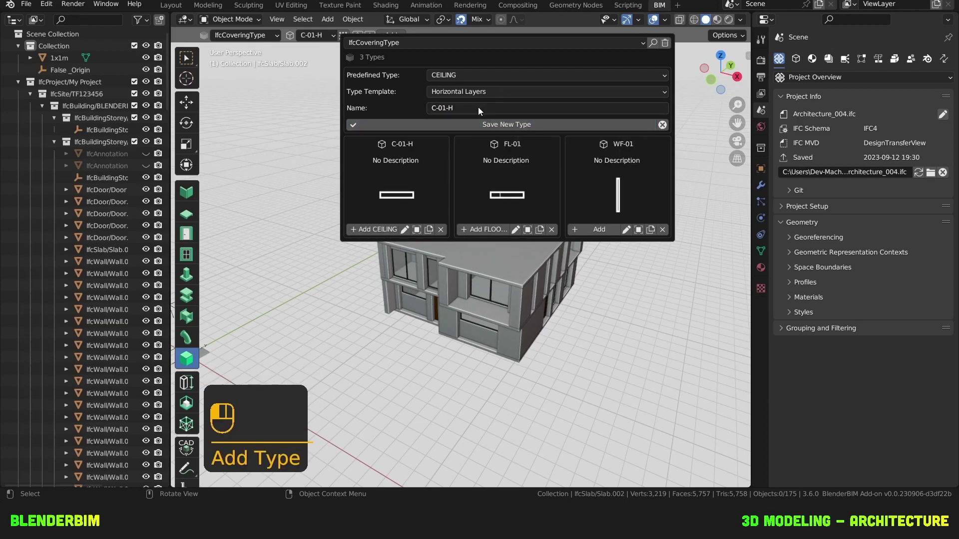
- Create a second ceiling type named C-01-V using the Vertical Layers template
{"action": "left_click", "coordinate": [476, 92]}
{"action": "left_click", "coordinate": [466, 116]}
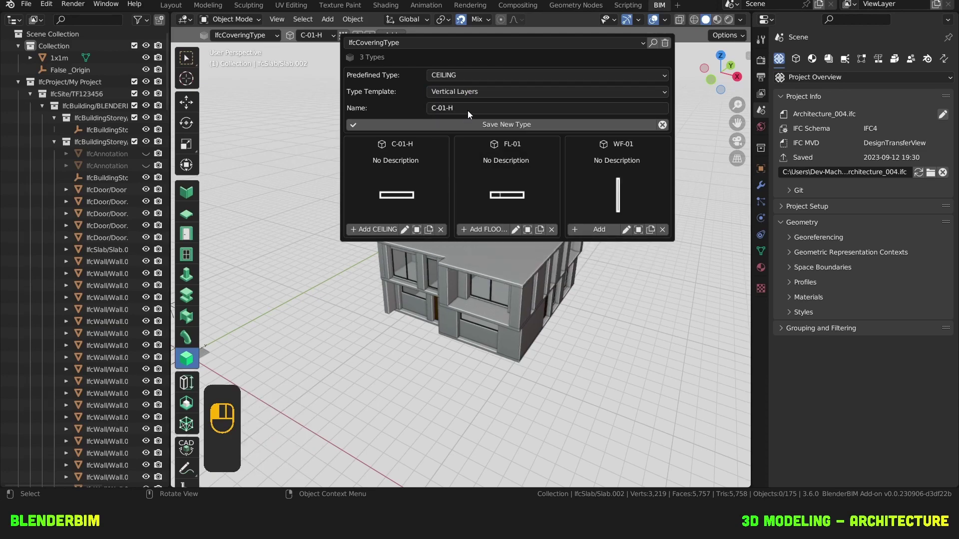
{"action": "left_click", "coordinate": [467, 111]}
{"action": "left_click", "coordinate": [470, 108]}
{"action": "key", "text": "BackSpace"}
{"action": "type", "text": "V"}
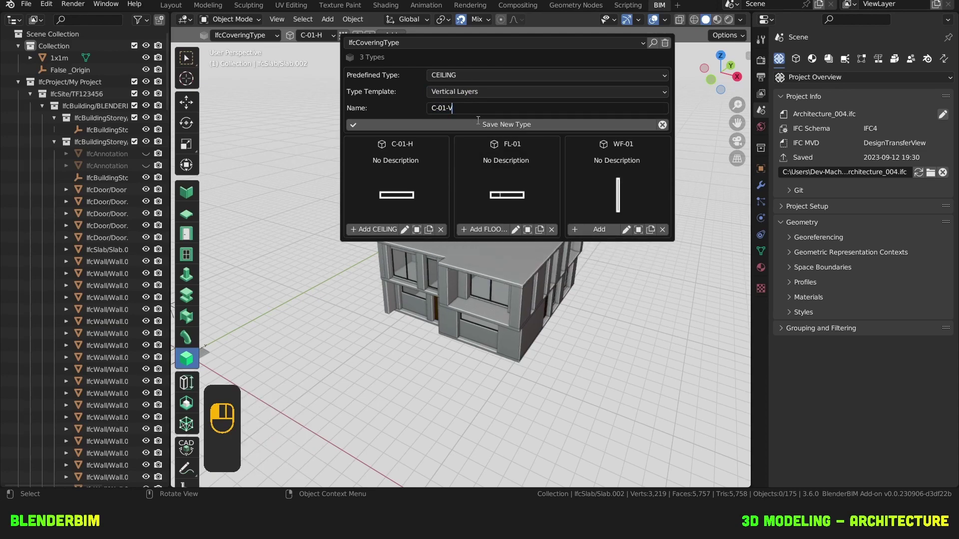
{"action": "left_click", "coordinate": [478, 124]}
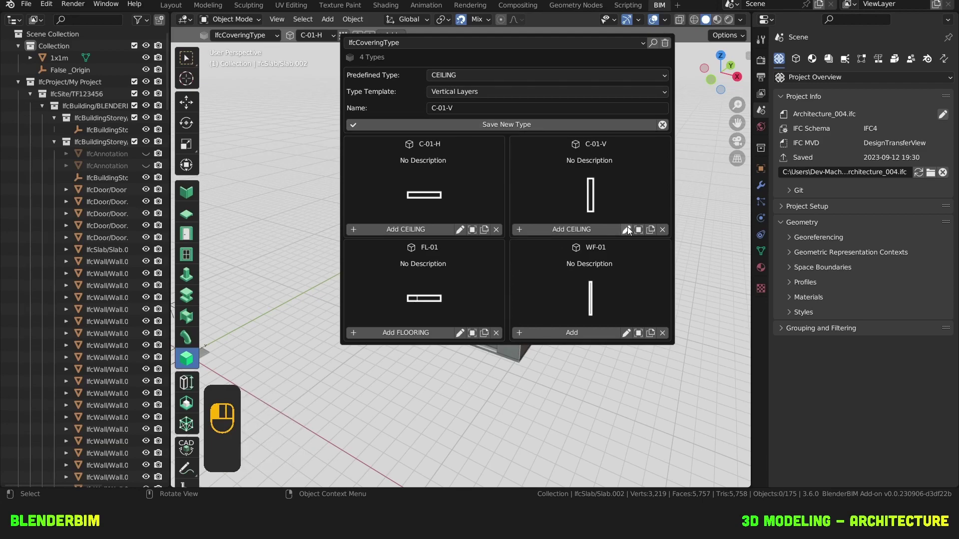
- Select the C-01-H ceiling type and open its material layer set for editing
{"action": "left_click", "coordinate": [472, 230]}
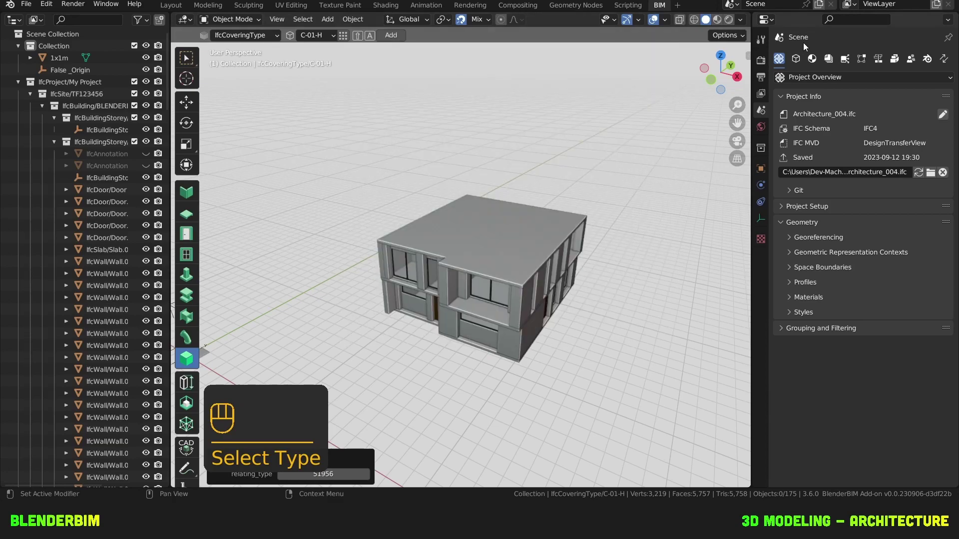
{"action": "left_click", "coordinate": [798, 59]}
{"action": "left_click", "coordinate": [812, 58]}
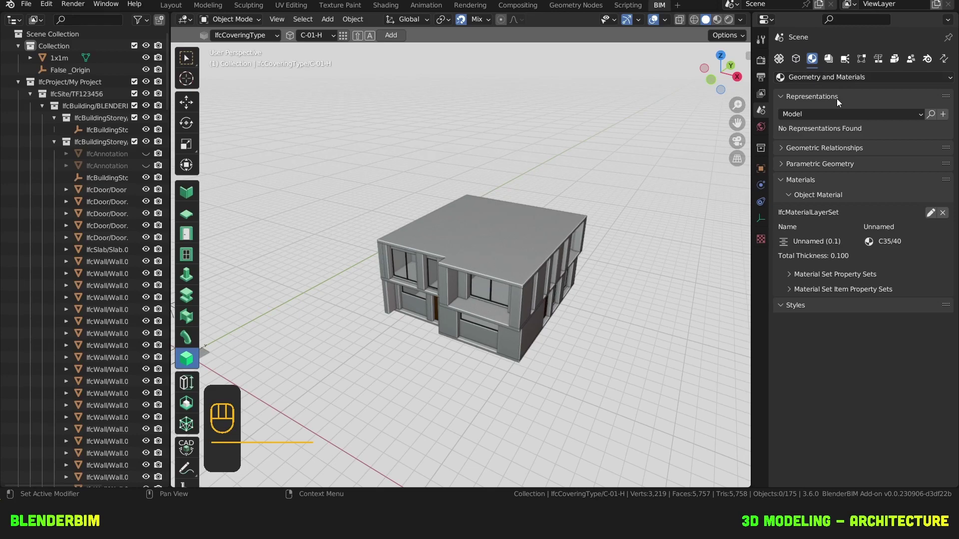
{"action": "left_click", "coordinate": [930, 213]}
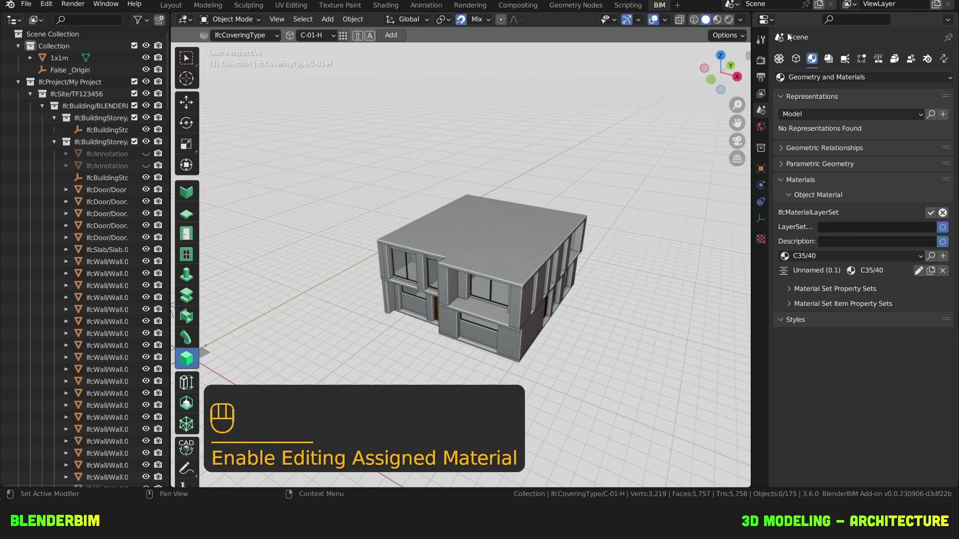
- Split the properties editor into two stacked areas and show the project's material list in the project overview
{"action": "left_click_drag", "start_coordinate": [754, 15], "coordinate": [751, 287]}
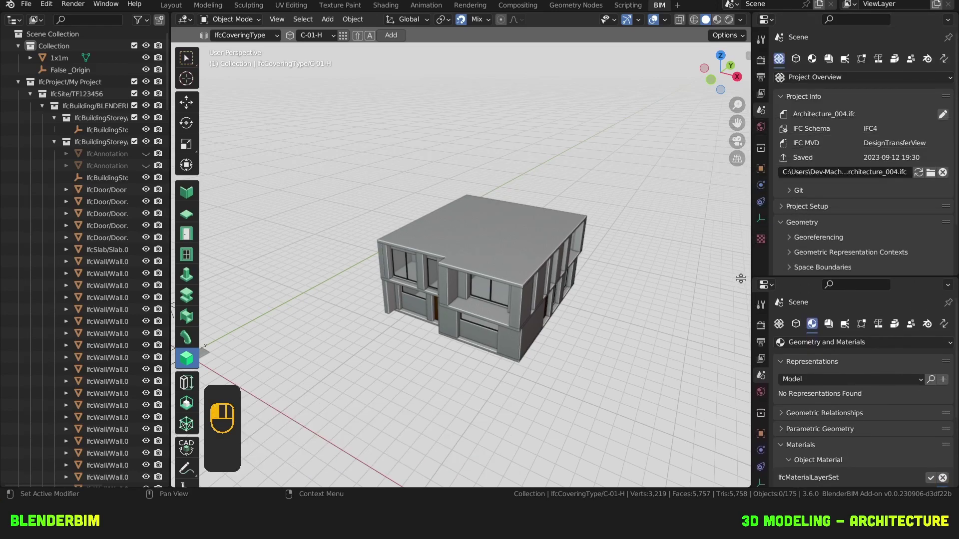
{"action": "scroll", "coordinate": [779, 185], "scroll_direction": "down", "scroll_amount": 3}
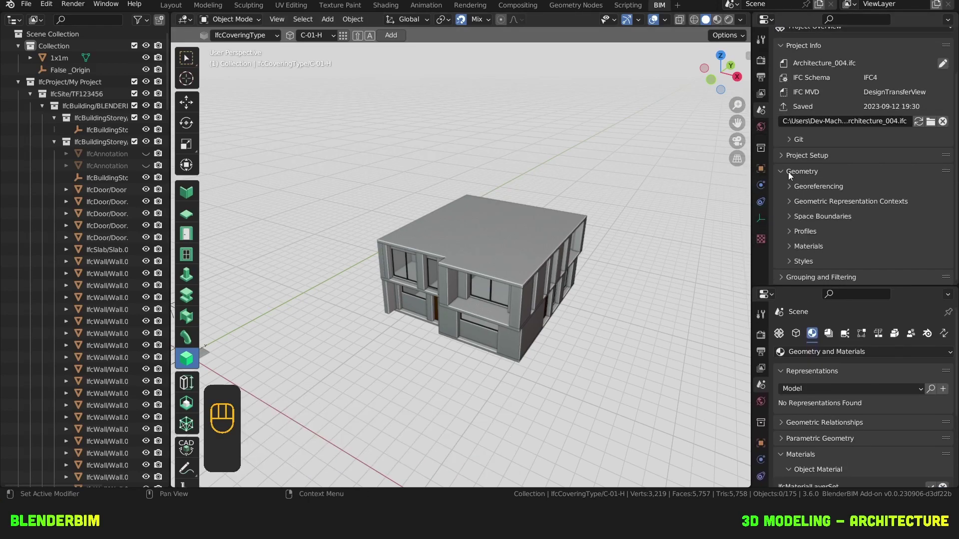
{"action": "left_click", "coordinate": [809, 247]}
{"action": "scroll", "coordinate": [874, 165], "scroll_direction": "down", "scroll_amount": 2}
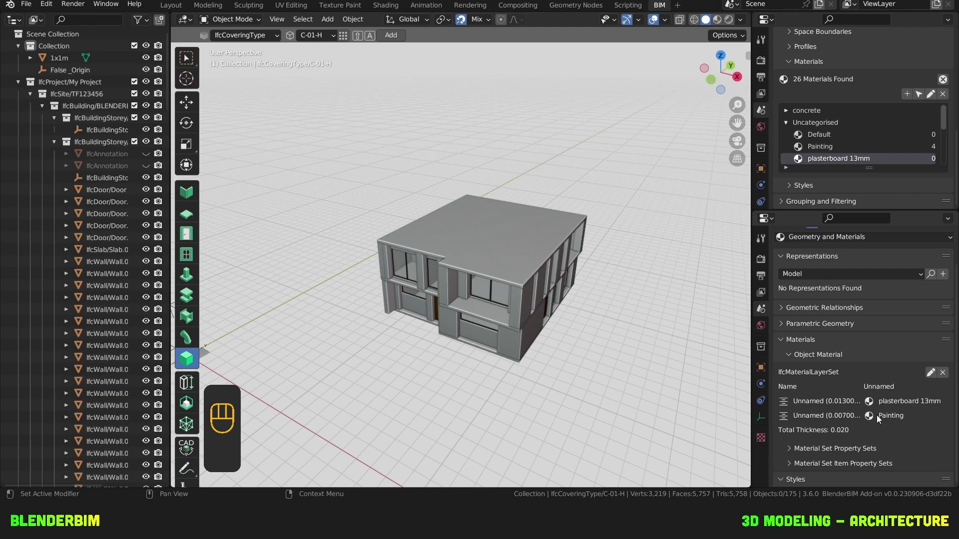
- Select the C-01-V ceiling type, and hide the roof slab covering the upper storey
{"action": "left_click", "coordinate": [343, 35]}
{"action": "left_click", "coordinate": [636, 224]}
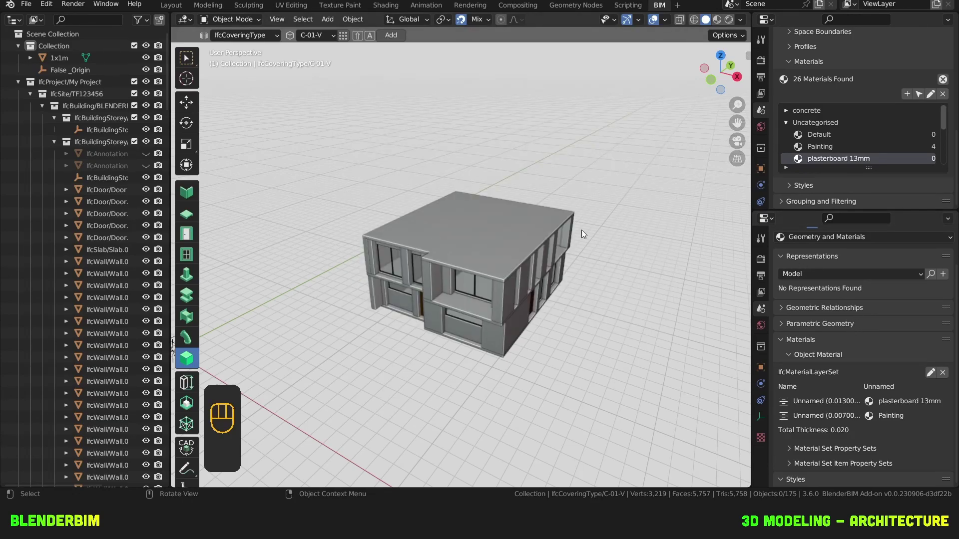
{"action": "left_click", "coordinate": [505, 212]}
{"action": "scroll", "coordinate": [513, 199], "scroll_direction": "up", "scroll_amount": 4}
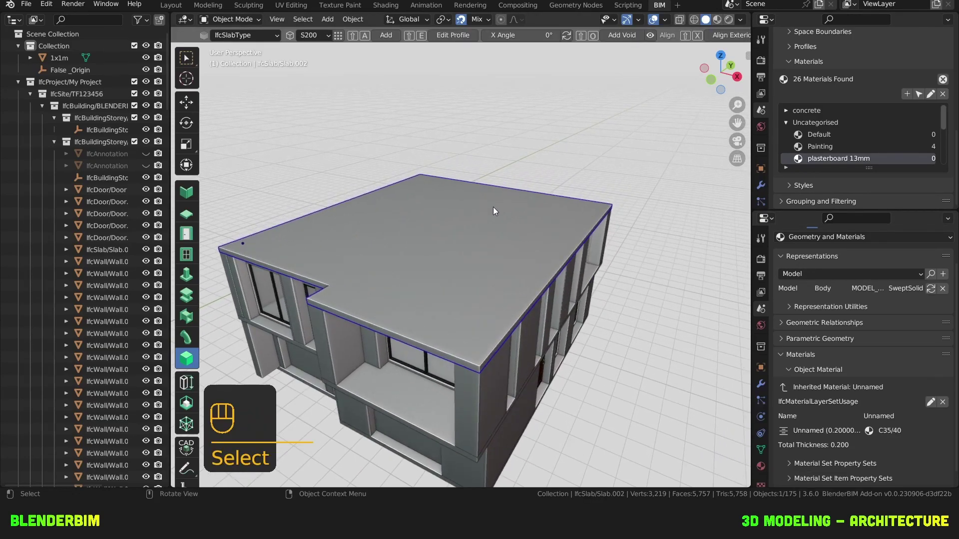
{"action": "key", "text": "h"}
- Focus on the parquet floor of the room with three tall windows and snap the 3D cursor to its upper wall corner
{"action": "middle_click_drag", "start_coordinate": [493, 207], "coordinate": [498, 235]}
{"action": "left_click", "coordinate": [504, 223]}
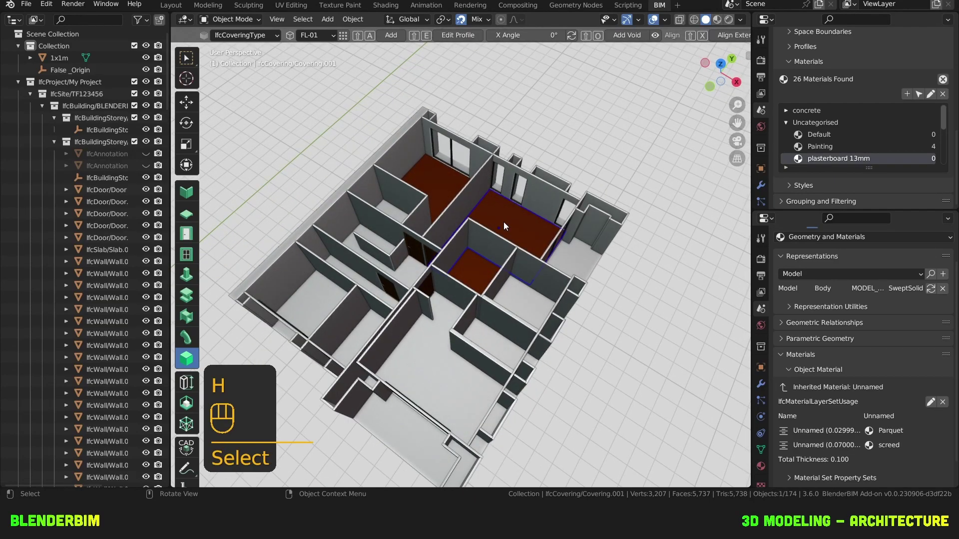
{"action": "key", "text": "KP_Decimal"}
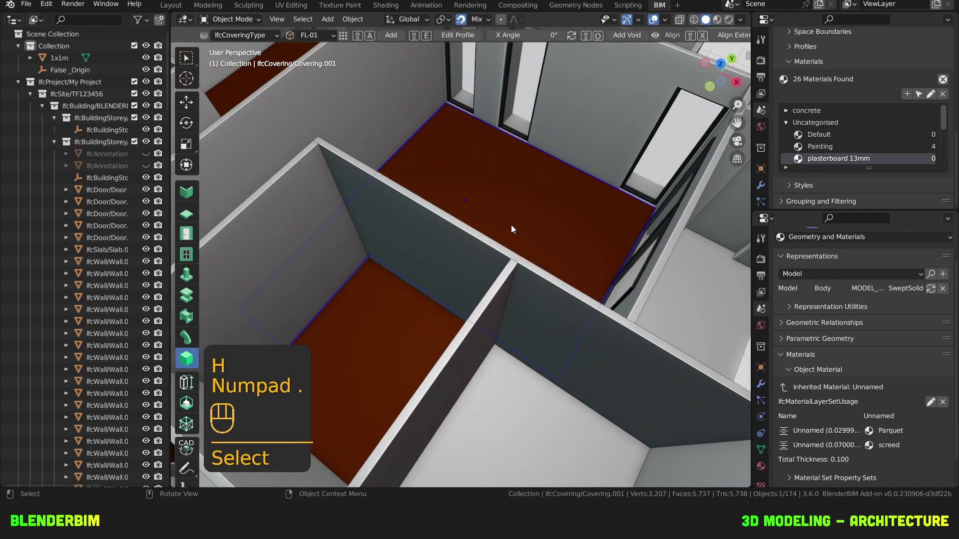
{"action": "middle_click_drag", "start_coordinate": [511, 225], "coordinate": [579, 187]}
{"action": "scroll", "coordinate": [474, 195], "scroll_direction": "up", "scroll_amount": 4}
{"action": "right_click_drag", "start_coordinate": [442, 202], "coordinate": [263, 217], "text": "shift"}
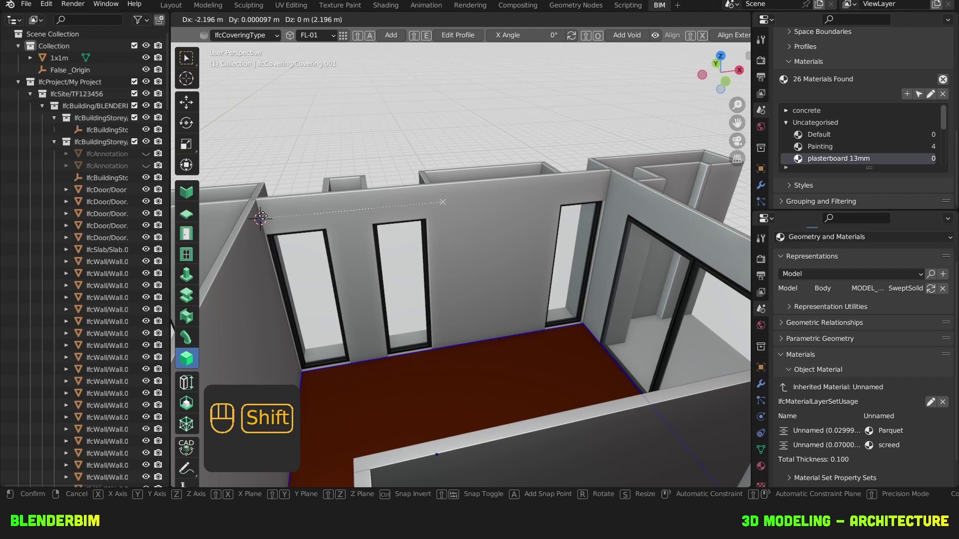
{"action": "left_click", "coordinate": [262, 216]}
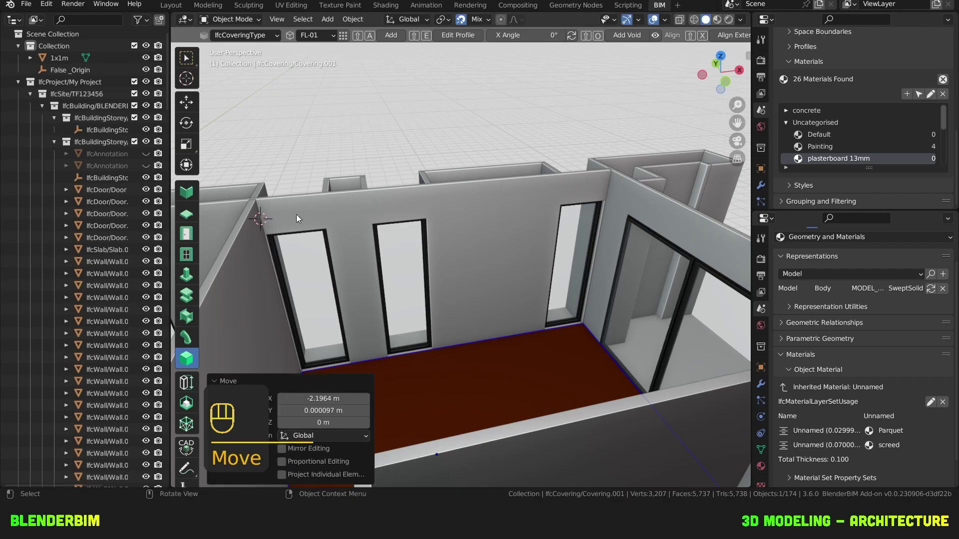
- Add a C-01-H ceiling covering at the 3D cursor in the room's upper corner
{"action": "middle_click_drag", "start_coordinate": [328, 210], "coordinate": [277, 185]}
{"action": "scroll", "coordinate": [277, 185], "scroll_direction": "up", "scroll_amount": 1}
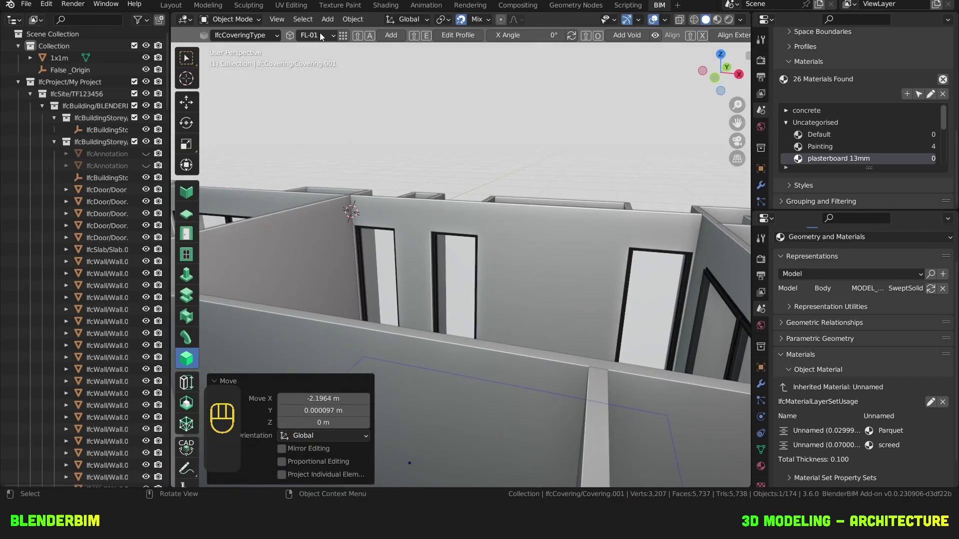
{"action": "left_click", "coordinate": [320, 33]}
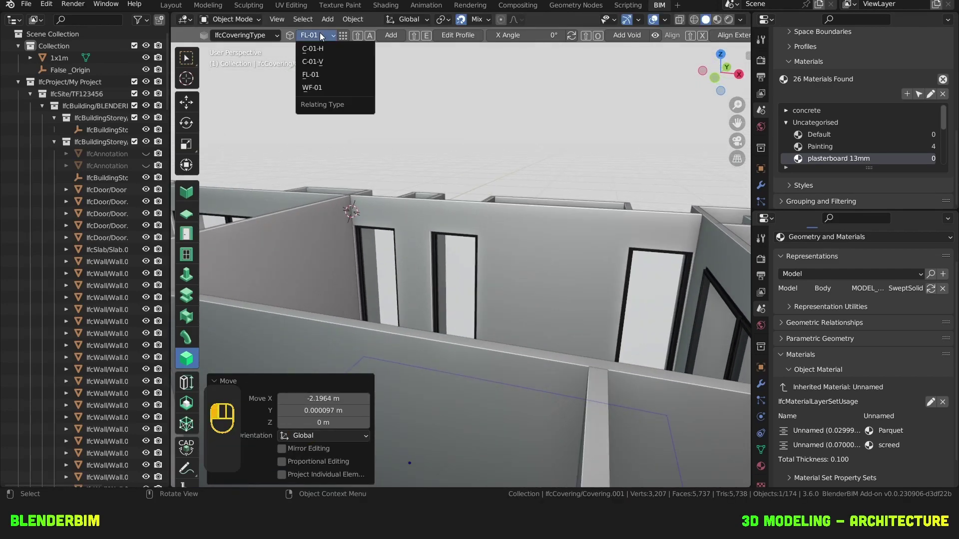
{"action": "left_click", "coordinate": [341, 49]}
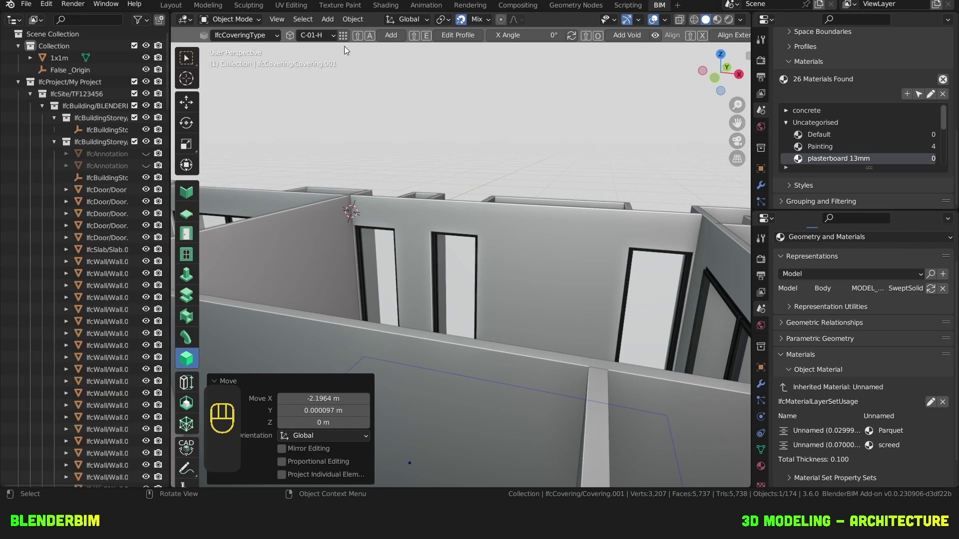
{"action": "left_click", "coordinate": [391, 35]}
{"action": "key", "text": "shift+a"}
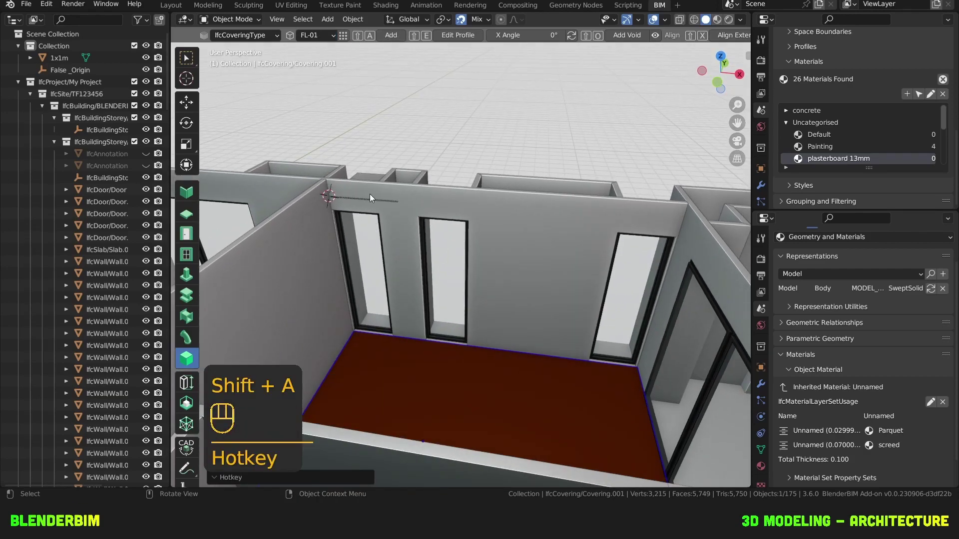
- Open the new ceiling covering's profile for editing and view it from the top
{"action": "middle_click_drag", "start_coordinate": [370, 194], "coordinate": [400, 154]}
{"action": "left_click", "coordinate": [414, 167]}
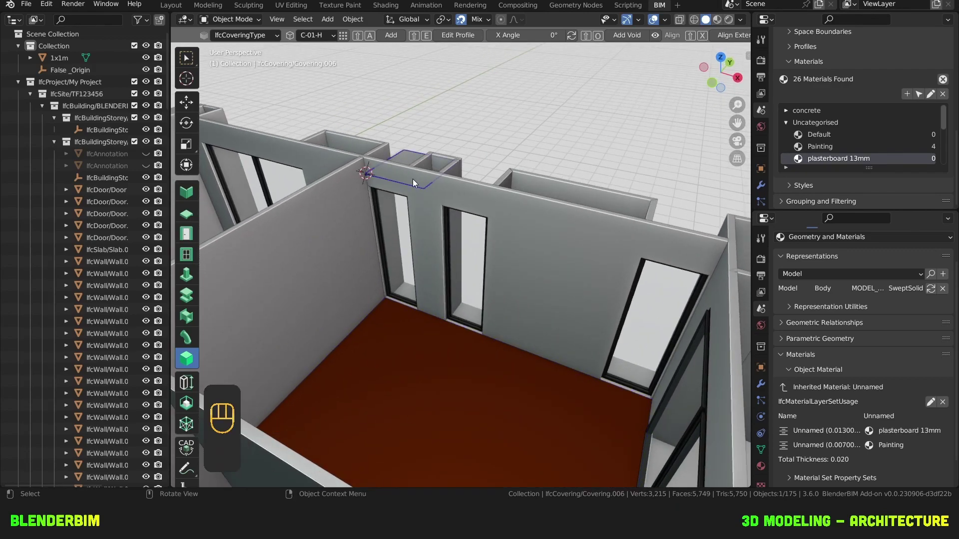
{"action": "key", "text": "Tab"}
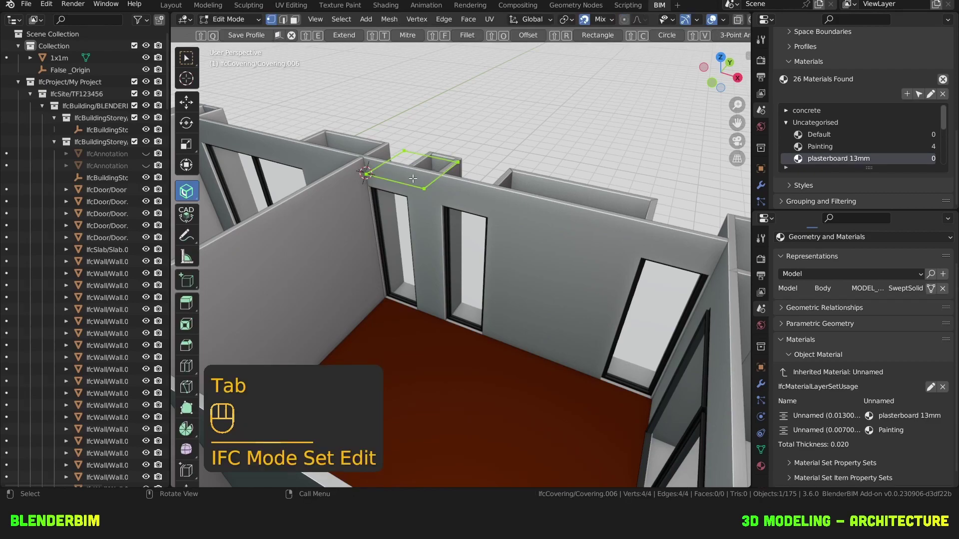
{"action": "middle_click_drag", "start_coordinate": [412, 178], "coordinate": [435, 183], "text": "shift"}
{"action": "key", "text": "KP_7"}
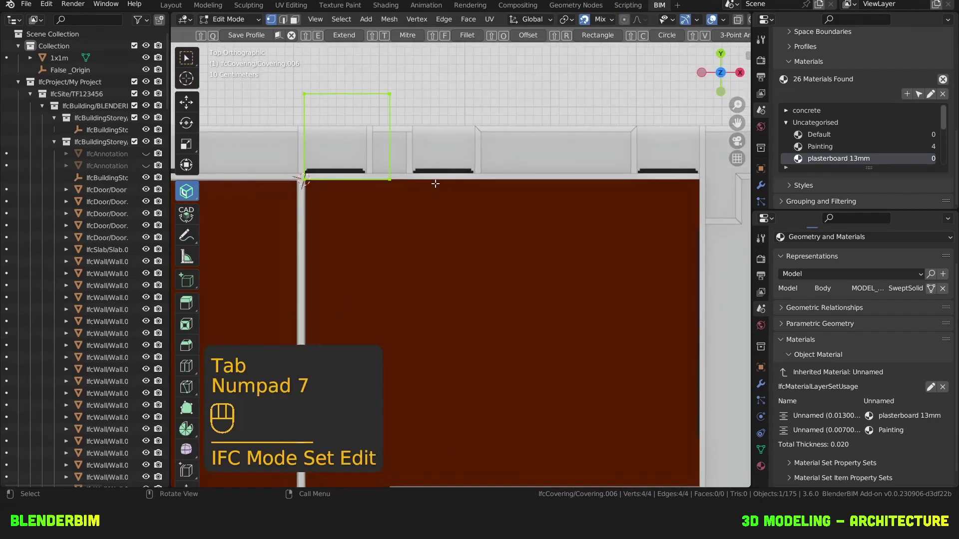
{"action": "scroll", "coordinate": [445, 175], "scroll_direction": "down", "scroll_amount": 1}
{"action": "left_click", "coordinate": [402, 121]}
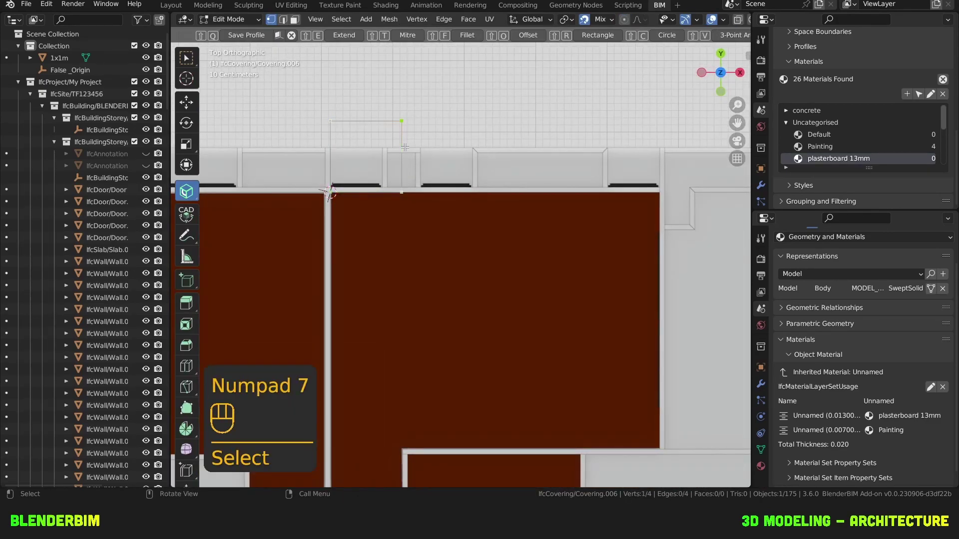
{"action": "key", "text": "1"}
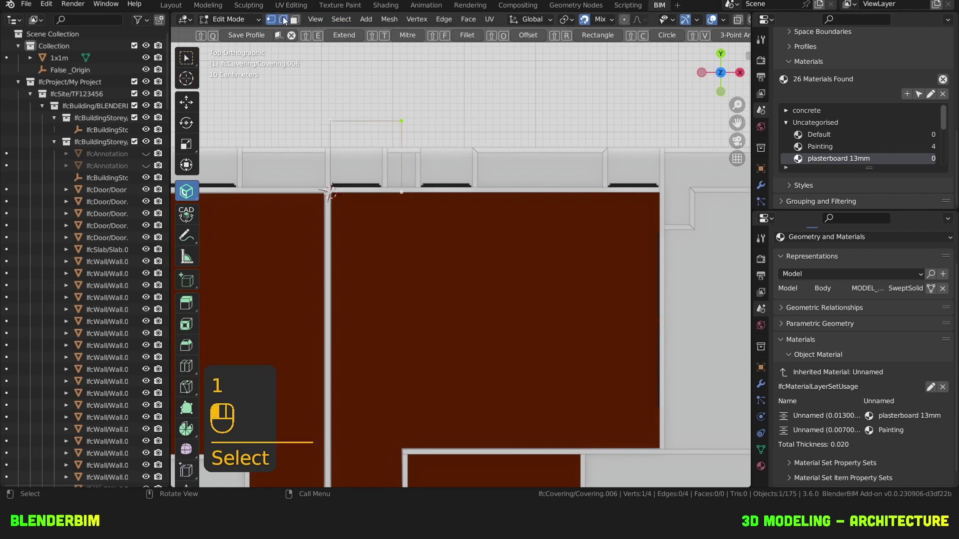
{"action": "left_click", "coordinate": [276, 20]}
{"action": "left_click", "coordinate": [276, 20]}
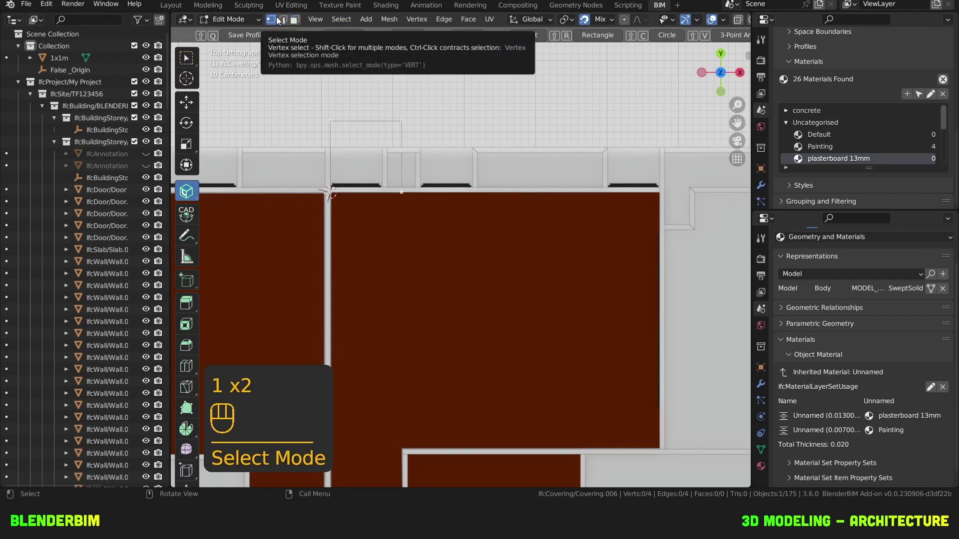
{"action": "left_click", "coordinate": [285, 20]}
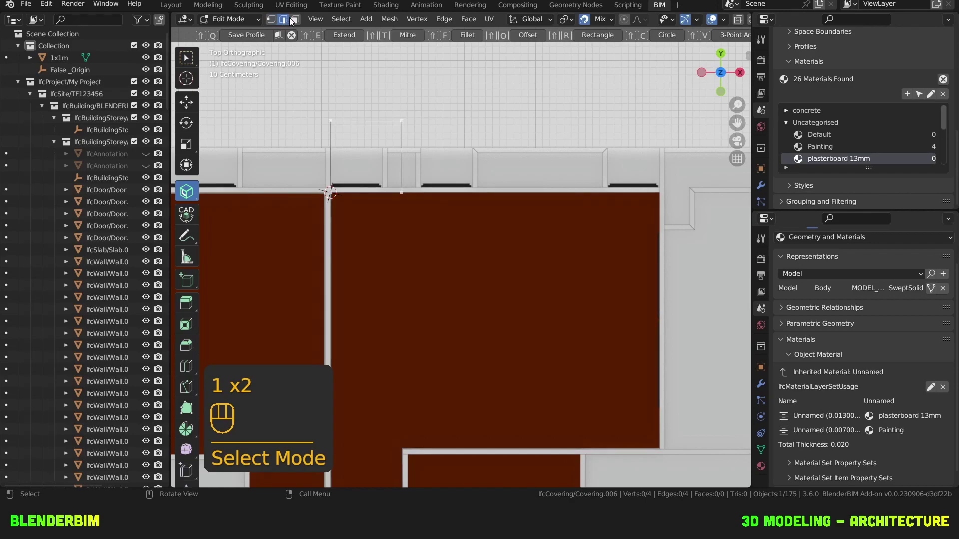
{"action": "left_click", "coordinate": [270, 20]}
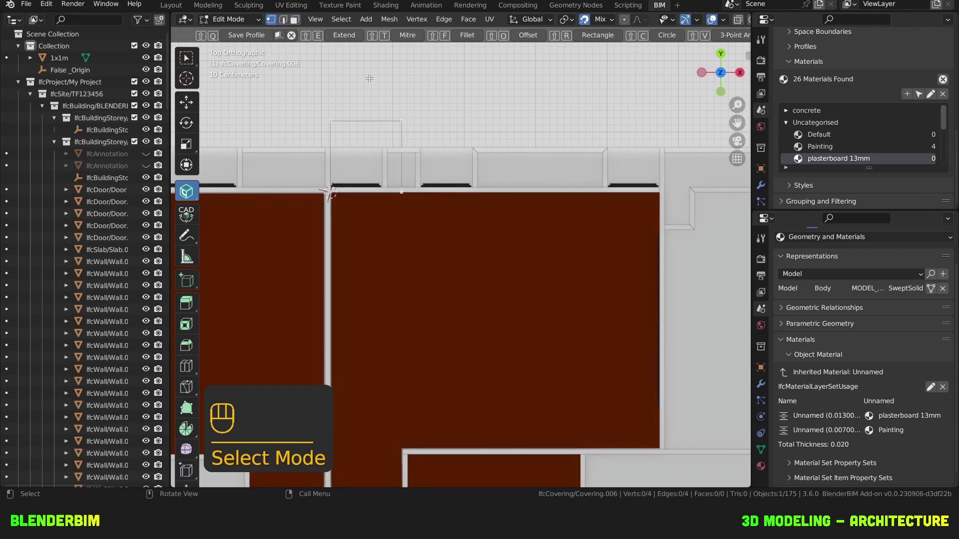
- Move the ceiling profile's lower edge along Y to the wall at the end of the room's narrow part
{"action": "key", "text": "2"}
{"action": "left_click", "coordinate": [358, 194]}
{"action": "middle_click_drag", "start_coordinate": [449, 272], "coordinate": [506, 160], "text": "shift"}
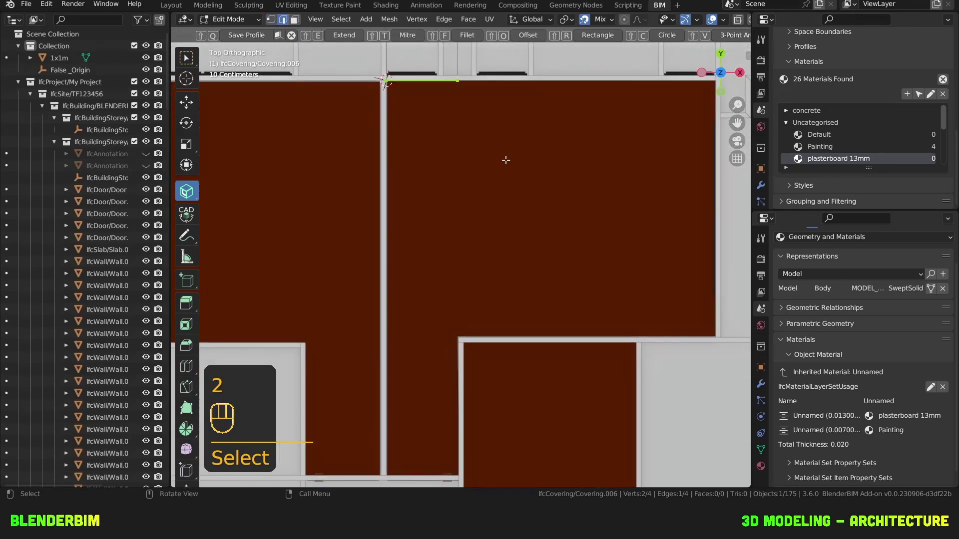
{"action": "scroll", "coordinate": [506, 160], "scroll_direction": "down", "scroll_amount": 1}
{"action": "key", "text": "g"}
{"action": "key", "text": "y"}
{"action": "left_click", "coordinate": [449, 442]}
- Move the profile's side edge 3.6151 m along X to the room's outer side wall, and its upper edge along Y to the windowed wall
{"action": "left_click", "coordinate": [461, 205]}
{"action": "key", "text": "g"}
{"action": "key", "text": "x"}
{"action": "left_click", "coordinate": [671, 214]}
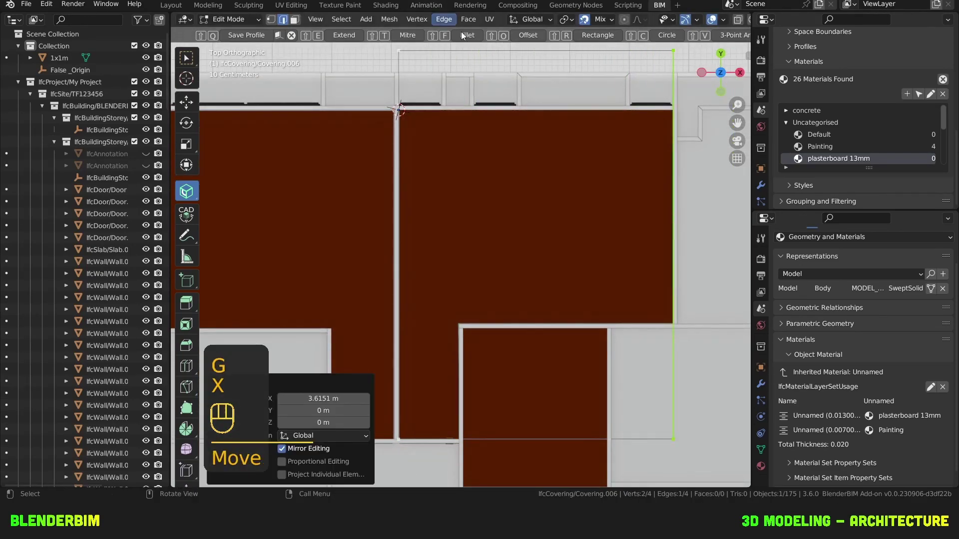
{"action": "left_click", "coordinate": [470, 51]}
{"action": "key", "text": "g"}
{"action": "key", "text": "y"}
{"action": "left_click", "coordinate": [520, 109]}
- Split the profile's lower edge with a loop cut that adds two vertices
{"action": "left_click", "coordinate": [556, 442]}
{"action": "key", "text": "ctrl+r"}
{"action": "scroll", "coordinate": [555, 442], "scroll_direction": "up", "scroll_amount": 1}
{"action": "left_click", "coordinate": [555, 443]}
- Move the outer corner vertex and the adjacent new vertex up along Y, and shift the new vertex along X to the room's inner corner
{"action": "key", "text": "1"}
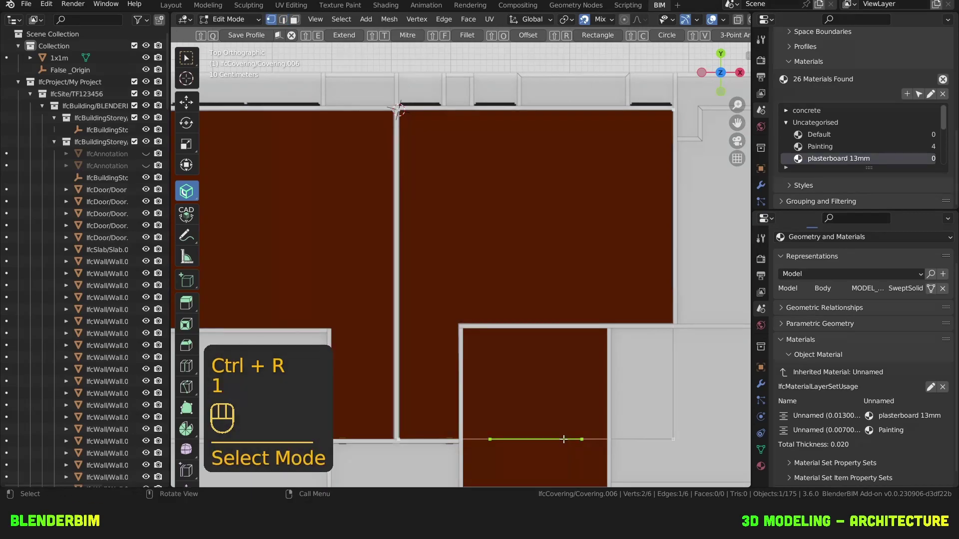
{"action": "left_click", "coordinate": [581, 439]}
{"action": "key", "text": "g"}
{"action": "key", "text": "y"}
{"action": "key", "text": "g"}
{"action": "key", "text": "y"}
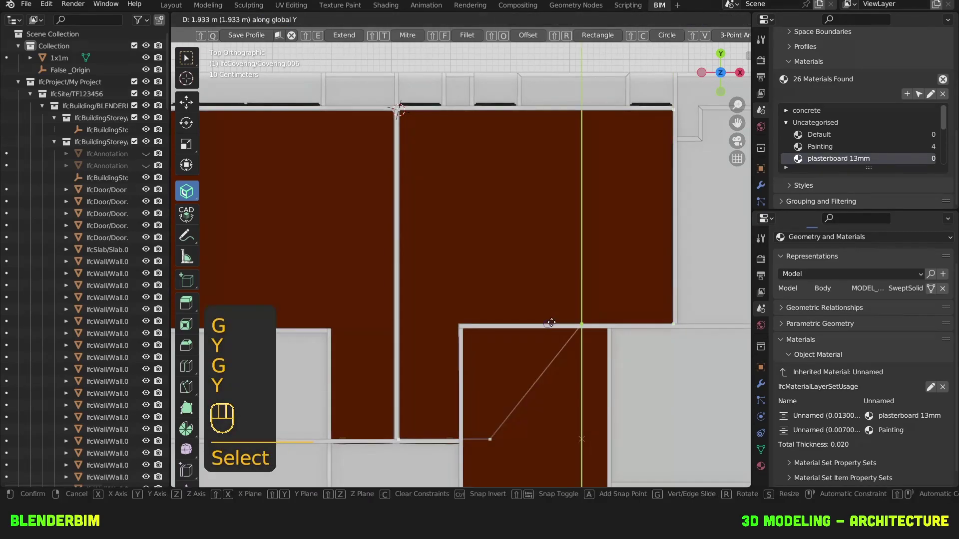
{"action": "left_click", "coordinate": [551, 322]}
{"action": "key", "text": "g"}
{"action": "key", "text": "x"}
{"action": "left_click", "coordinate": [460, 326]}
- Move the other new vertex along X onto the partition wall's face at the end of the narrow part
{"action": "left_click", "coordinate": [482, 431]}
{"action": "key", "text": "x"}
{"action": "key", "text": "Escape"}
{"action": "key", "text": "g"}
{"action": "key", "text": "x"}
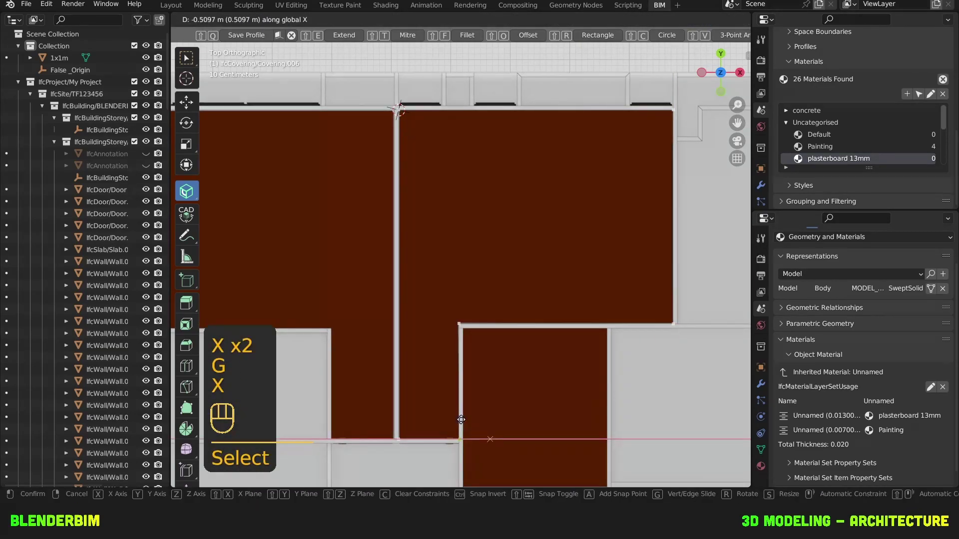
{"action": "left_click", "coordinate": [461, 420]}
{"action": "scroll", "coordinate": [462, 439], "scroll_direction": "up", "scroll_amount": 6}
{"action": "middle_click_drag", "start_coordinate": [462, 439], "coordinate": [561, 436], "text": "shift"}
{"action": "key", "text": "g"}
{"action": "key", "text": "x"}
{"action": "left_click", "coordinate": [572, 374]}
- Fine-tune the profile's inner corner vertex along X and by about -0.015 m along Y to meet the wall corner
{"action": "middle_click_drag", "start_coordinate": [574, 150], "coordinate": [493, 321], "text": "shift"}
{"action": "left_click", "coordinate": [489, 166]}
{"action": "key", "text": "g"}
{"action": "key", "text": "x"}
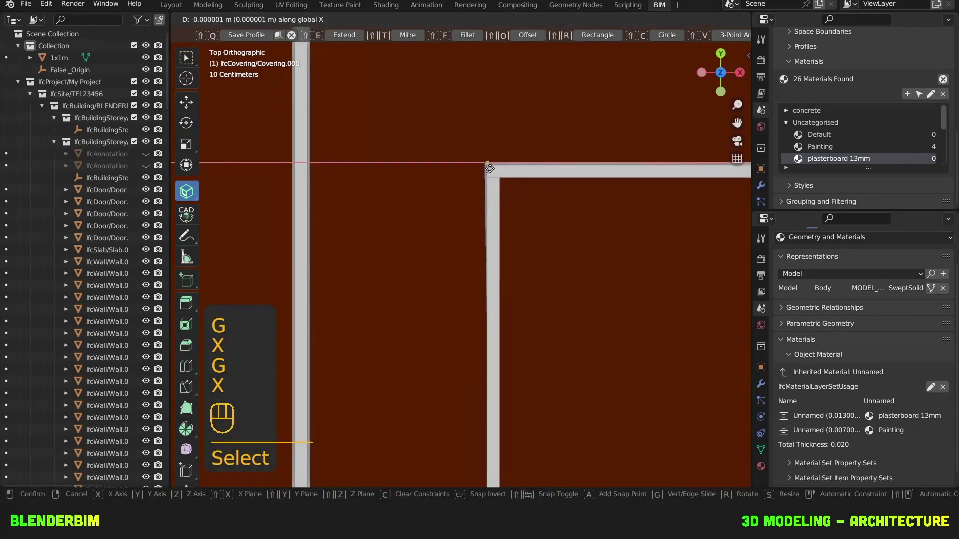
{"action": "left_click", "coordinate": [490, 169]}
{"action": "key", "text": "g"}
{"action": "key", "text": "y"}
{"action": "left_click", "coordinate": [491, 170]}
- Save the L-shaped ceiling profile and return to object mode
{"action": "scroll", "coordinate": [492, 170], "scroll_direction": "down", "scroll_amount": 5}
{"action": "middle_click_drag", "start_coordinate": [650, 207], "coordinate": [581, 259], "text": "shift"}
{"action": "scroll", "coordinate": [550, 249], "scroll_direction": "down", "scroll_amount": 3}
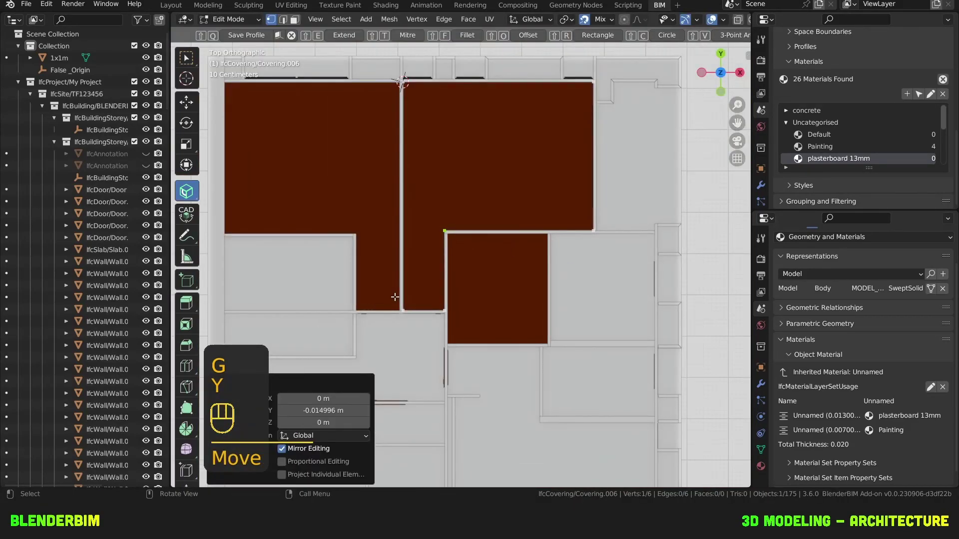
{"action": "middle_click_drag", "start_coordinate": [460, 167], "coordinate": [505, 176], "text": "shift"}
{"action": "key", "text": "Tab"}
- Colour the model's elements by property using the query class
{"action": "scroll", "coordinate": [505, 176], "scroll_direction": "down", "scroll_amount": 2}
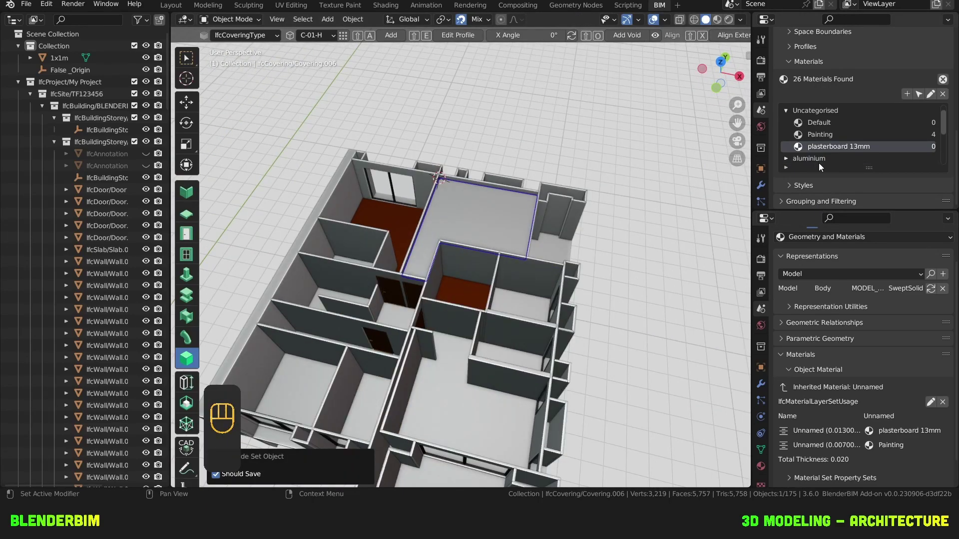
{"action": "scroll", "coordinate": [830, 68], "scroll_direction": "up", "scroll_amount": 10}
{"action": "scroll", "coordinate": [829, 73], "scroll_direction": "up", "scroll_amount": 4}
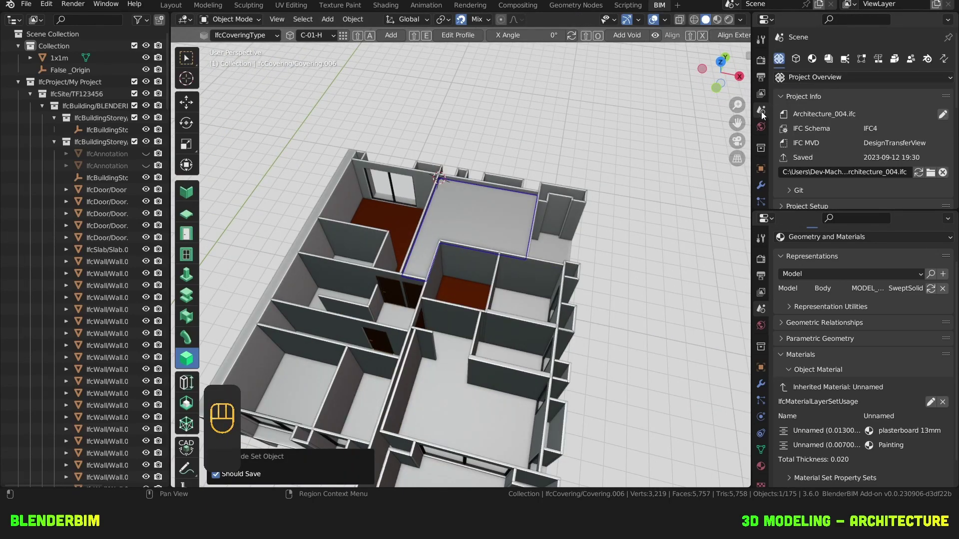
{"action": "scroll", "coordinate": [804, 91], "scroll_direction": "down", "scroll_amount": 10}
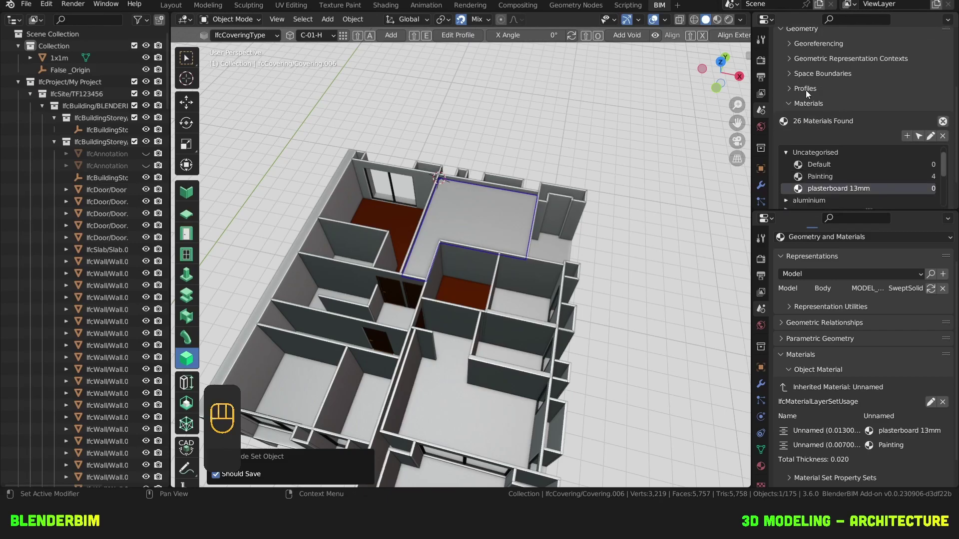
{"action": "left_click", "coordinate": [804, 197]}
{"action": "scroll", "coordinate": [809, 195], "scroll_direction": "down", "scroll_amount": 4}
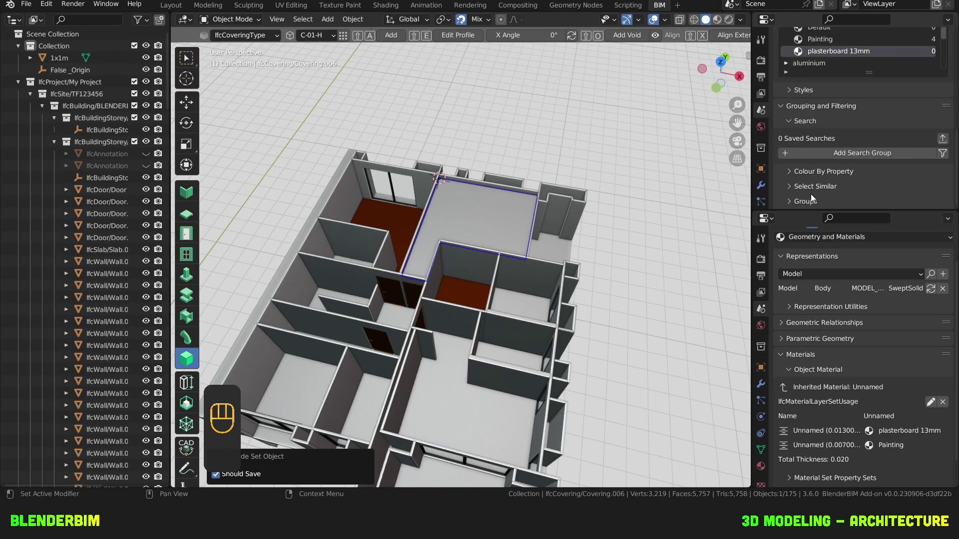
{"action": "left_click", "coordinate": [827, 172]}
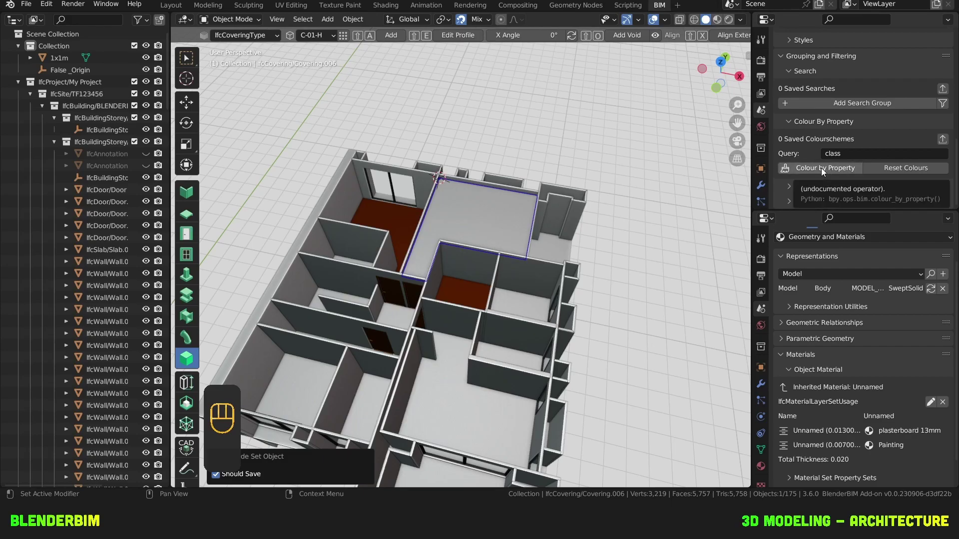
{"action": "left_click", "coordinate": [821, 168]}
- Move the ceiling profile's edge at the outer side wall by -0.10 m along X, and save the profile
{"action": "key", "text": "Tab"}
{"action": "key", "text": "2"}
{"action": "left_click", "coordinate": [556, 159]}
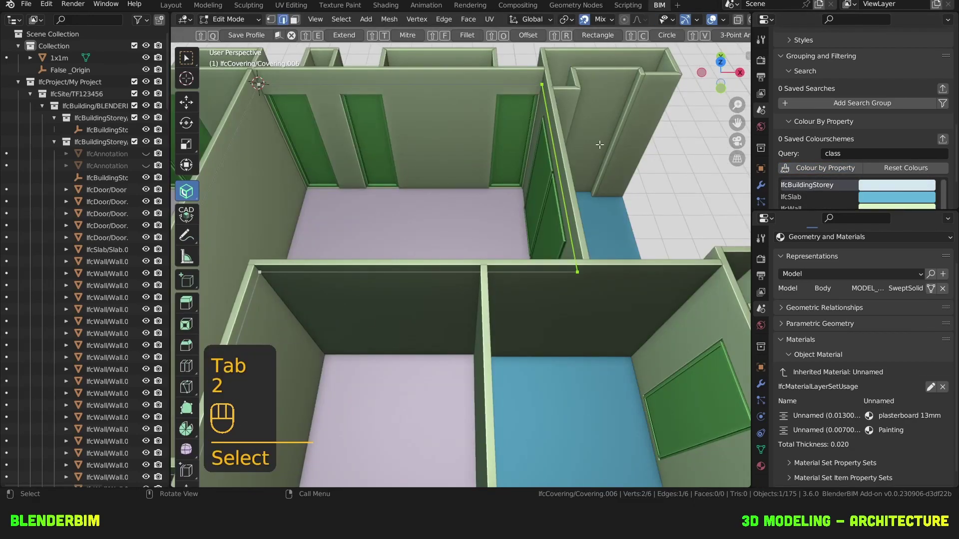
{"action": "key", "text": "g"}
{"action": "key", "text": "x"}
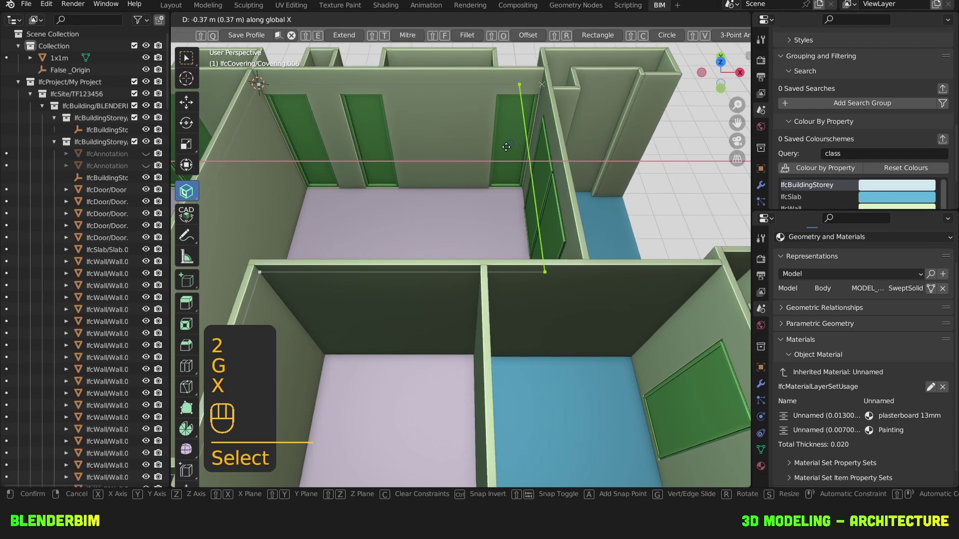
{"action": "type", "text": "-0.10"}
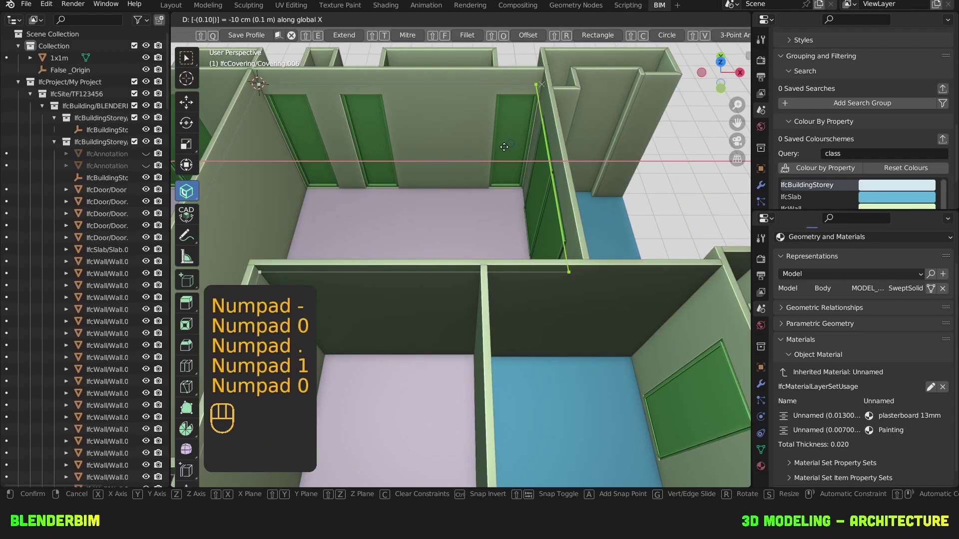
{"action": "key", "text": "KP_Enter"}
{"action": "key", "text": "Tab"}
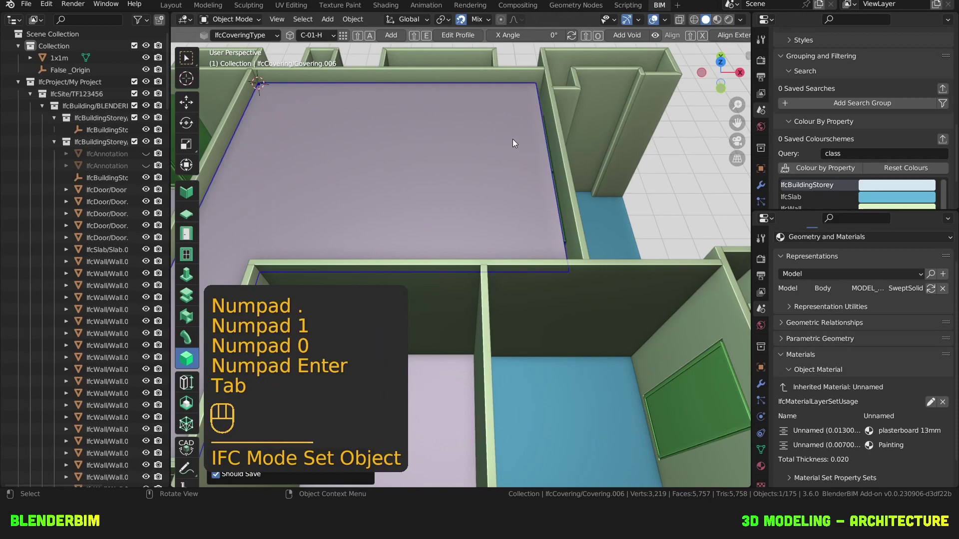
- Snap the 3D cursor to the ceiling's corner beside the gap between the windowed wall and the side wall
{"action": "mouse_move", "coordinate": [527, 100]}
{"action": "right_mouse_down", "text": "shift"}
{"action": "mouse_move", "coordinate": [534, 107]}
{"action": "mouse_move", "coordinate": [529, 84]}
{"action": "right_mouse_up", "text": "shift"}
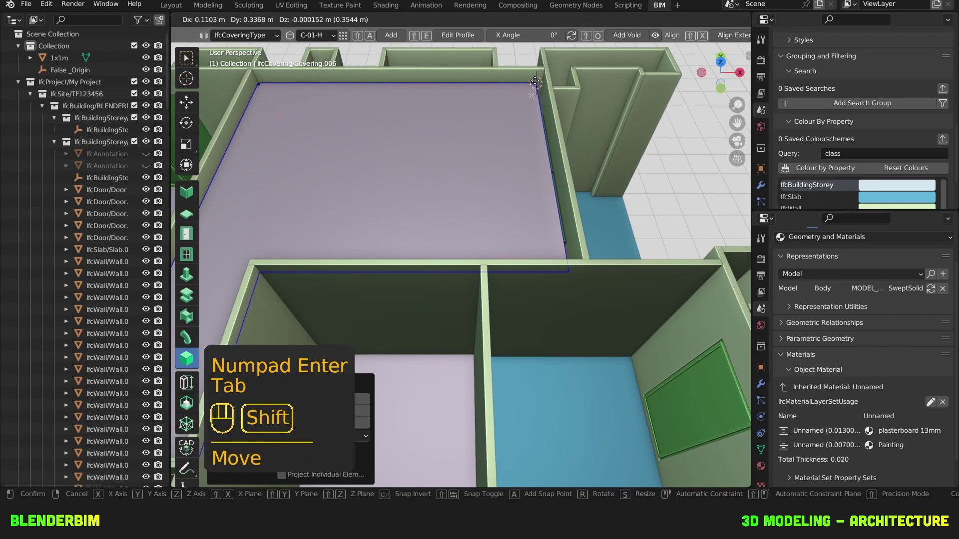
{"action": "left_click", "coordinate": [525, 92]}
{"action": "mouse_move", "coordinate": [524, 91]}
{"action": "middle_mouse_down"}
{"action": "mouse_move", "coordinate": [464, 125]}
{"action": "mouse_move", "coordinate": [512, 103]}
{"action": "middle_mouse_up"}
- Add a C-01-V covering at the 3D cursor and rotate it by 90 degrees three times to align with the ceiling edge
{"action": "left_click", "coordinate": [314, 35]}
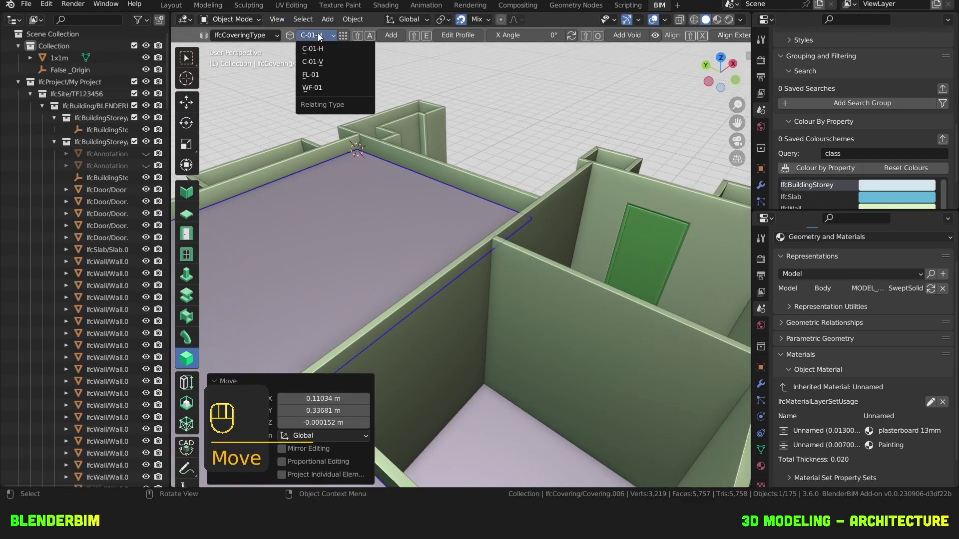
{"action": "left_click", "coordinate": [325, 57]}
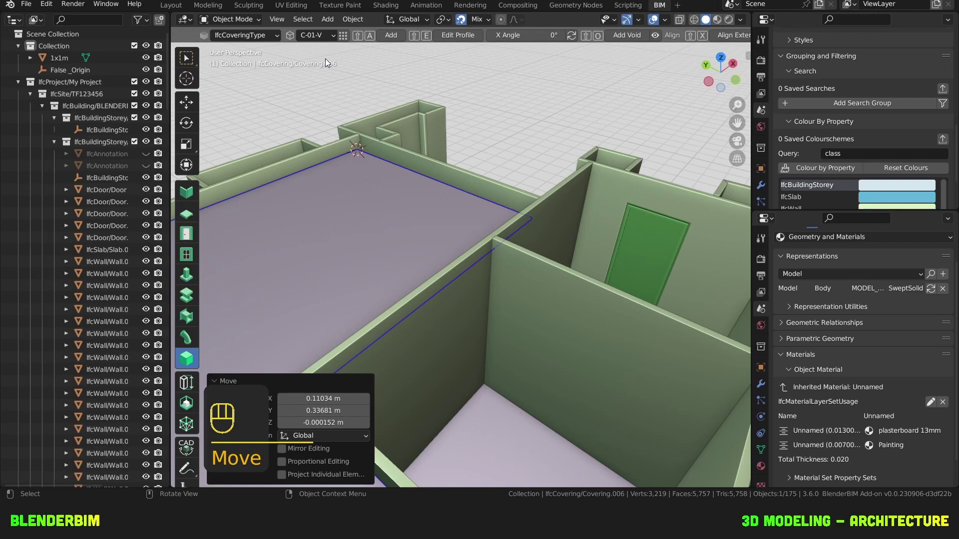
{"action": "left_click", "coordinate": [386, 35]}
{"action": "middle_click_drag", "start_coordinate": [370, 132], "coordinate": [425, 196], "text": "shift"}
{"action": "scroll", "coordinate": [382, 161], "scroll_direction": "up", "scroll_amount": 2}
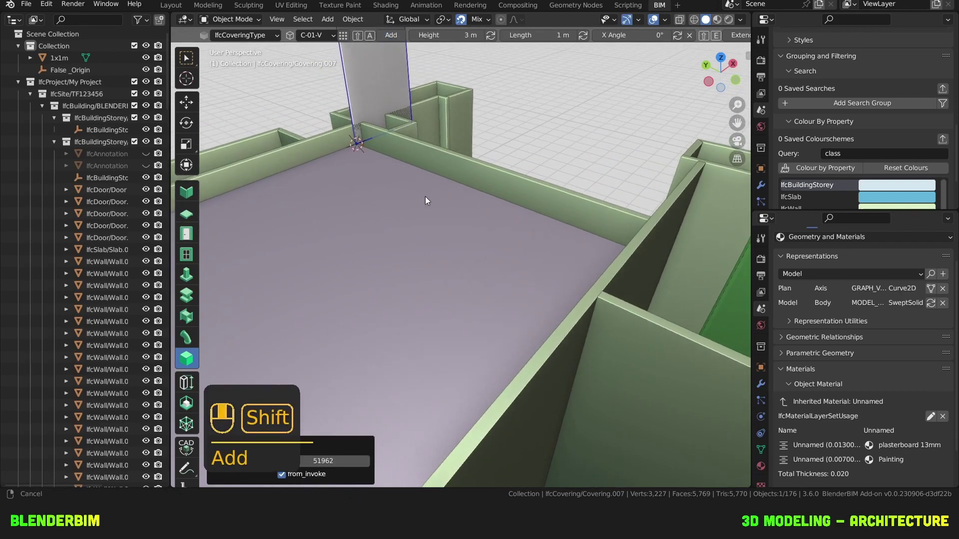
{"action": "key", "text": "shift+r"}
{"action": "key", "text": "shift+r"}
{"action": "key", "text": "shift+r"}
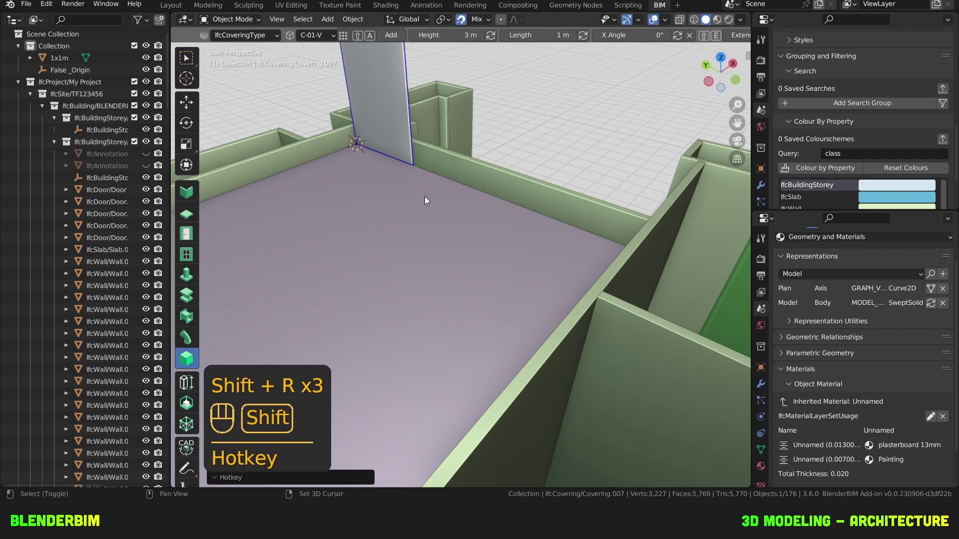
- Show the active tool's settings in the sidebar and widen the 3D viewport
{"action": "key", "text": "n"}
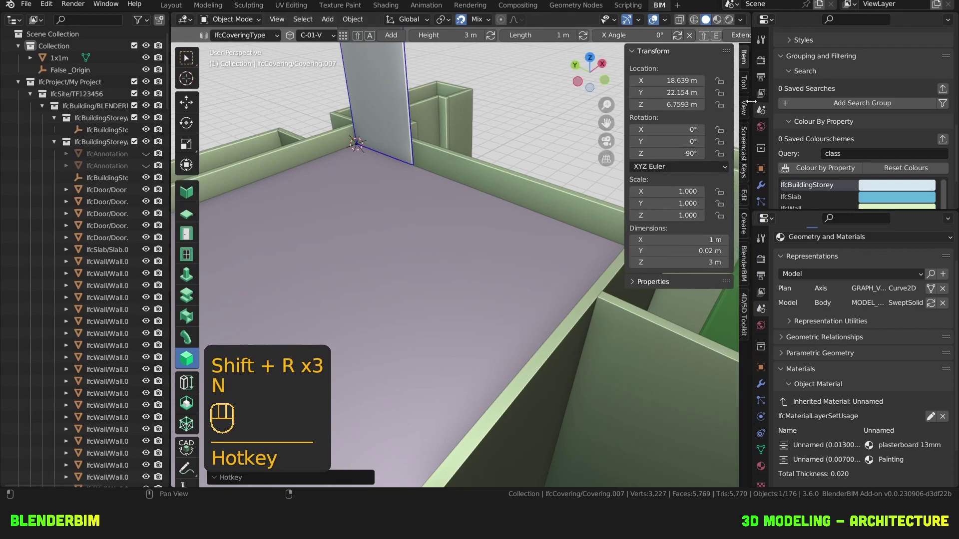
{"action": "left_click", "coordinate": [743, 105]}
{"action": "left_click", "coordinate": [744, 88]}
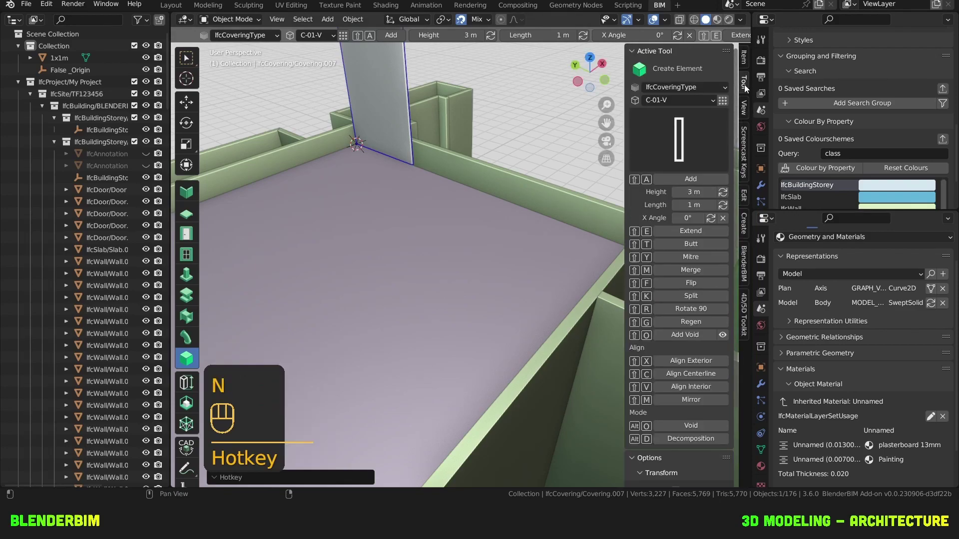
{"action": "left_click_drag", "start_coordinate": [752, 90], "coordinate": [819, 90]}
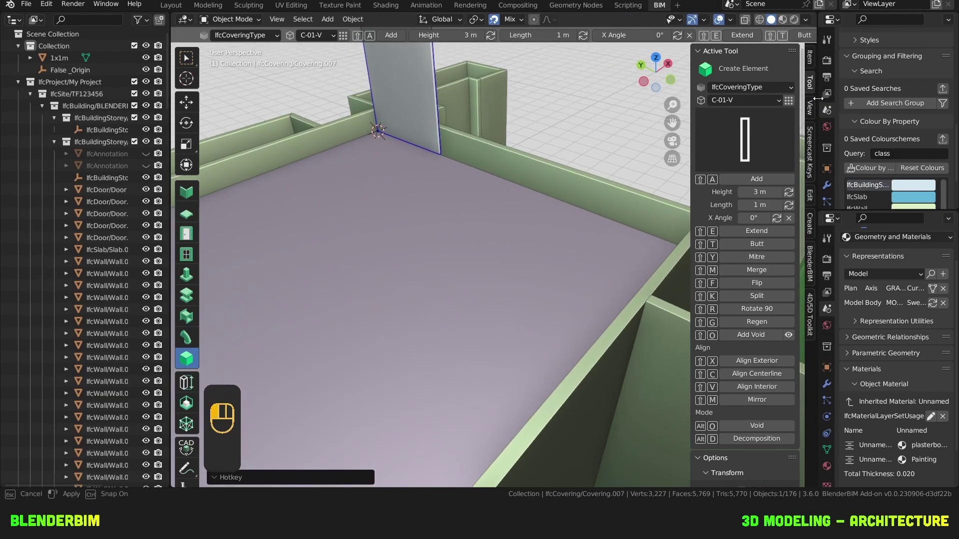
- Set the vertical covering's height to 0.2 m
{"action": "middle_click_drag", "start_coordinate": [605, 191], "coordinate": [426, 198]}
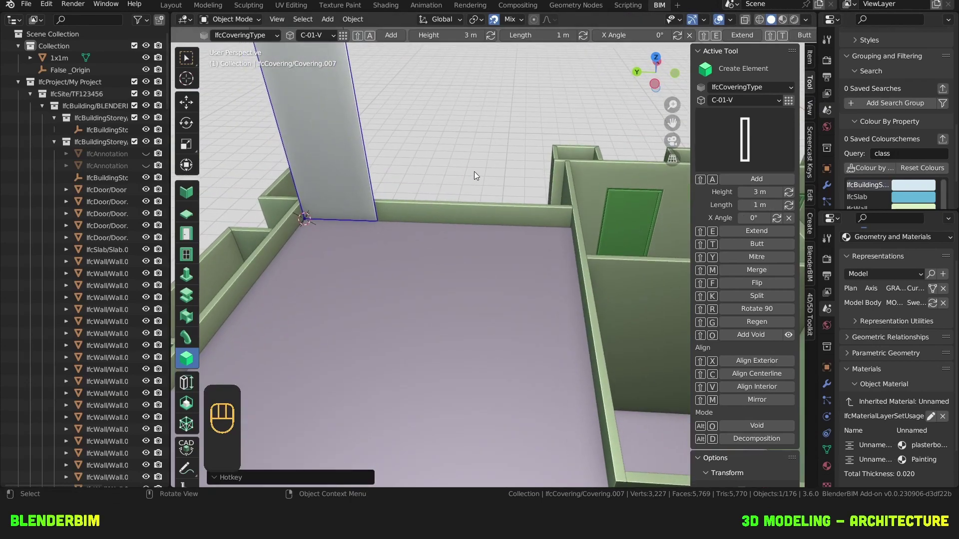
{"action": "middle_click_drag", "start_coordinate": [385, 163], "coordinate": [435, 115], "text": "shift"}
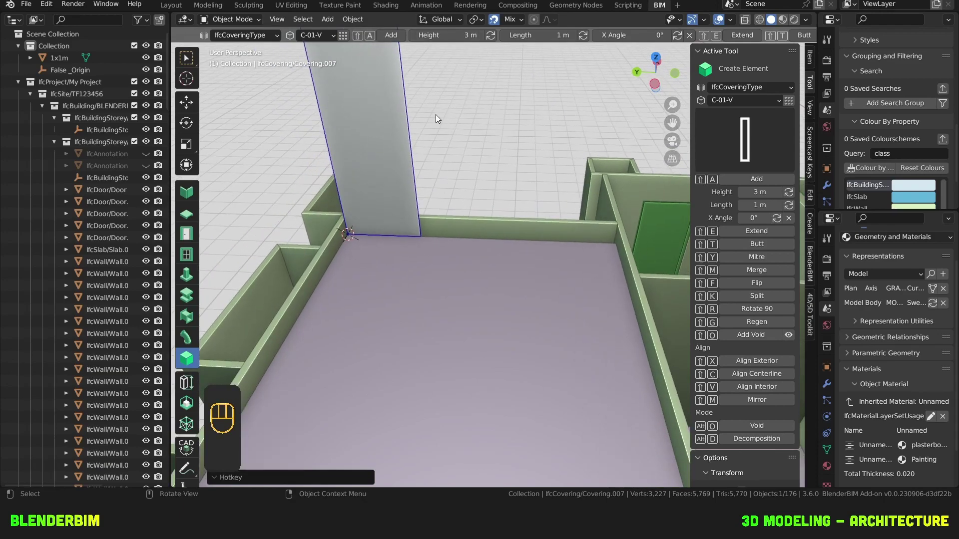
{"action": "left_click", "coordinate": [460, 35]}
{"action": "type", "text": "0.2"}
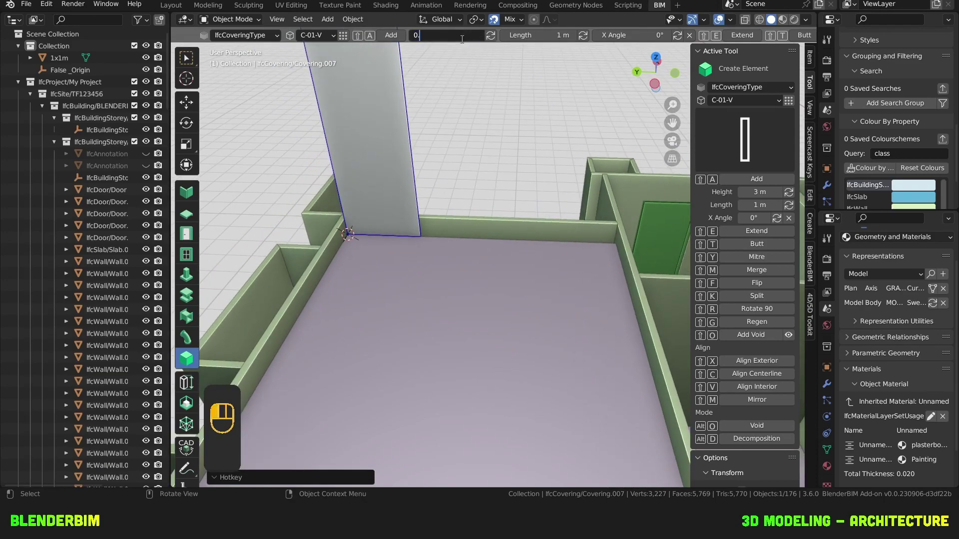
{"action": "key", "text": "Return"}
{"action": "left_click", "coordinate": [490, 36]}
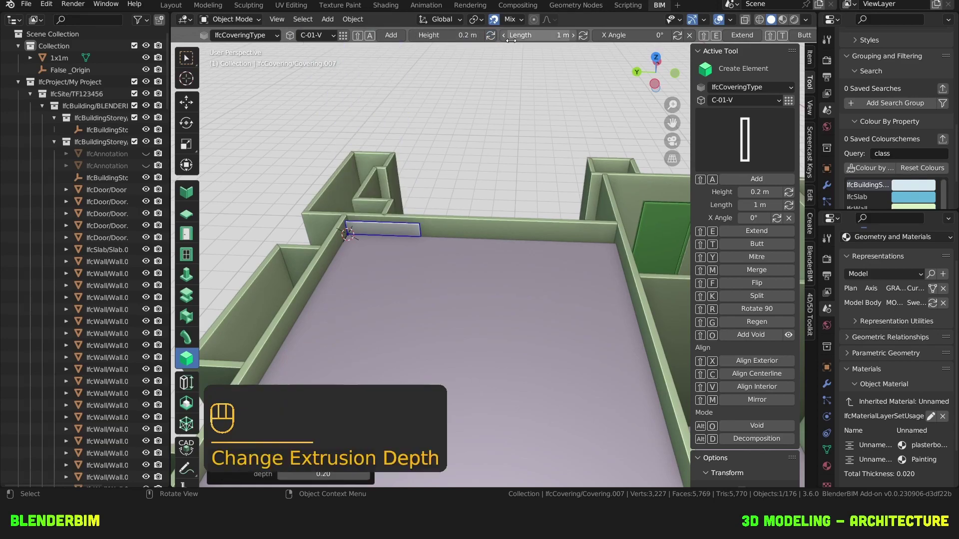
- Extend the vertical covering along the ceiling edge to the BRK70 wall at the opposite end
{"action": "middle_click_drag", "start_coordinate": [485, 362], "coordinate": [569, 340]}
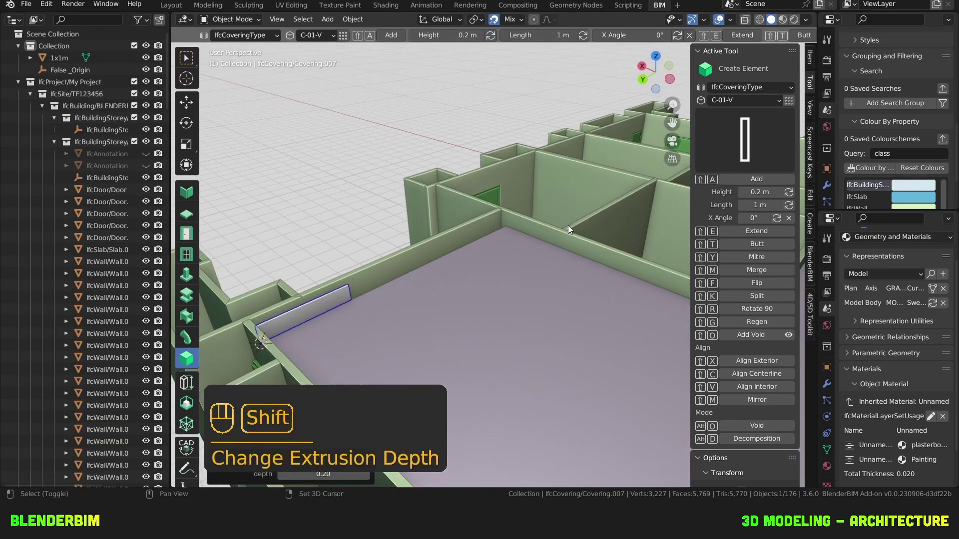
{"action": "left_click", "coordinate": [566, 241], "text": "shift"}
{"action": "key", "text": "shift+e"}
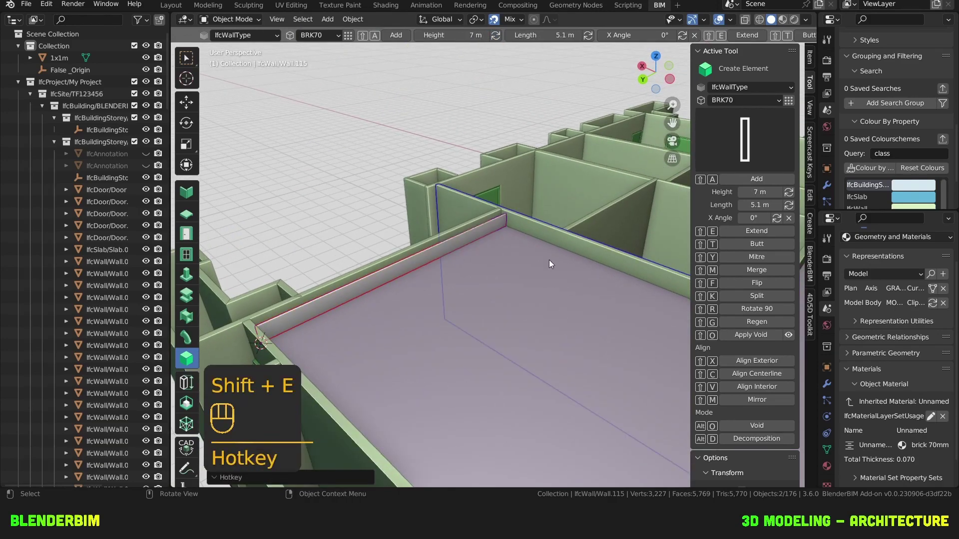
- Reveal all hidden objects and hide the horizontal ceiling covering to expose the vertical strip from inside the room
{"action": "middle_click_drag", "start_coordinate": [549, 260], "coordinate": [495, 261]}
{"action": "key", "text": "h"}
{"action": "key", "text": "ctrl+z"}
{"action": "key", "text": "alt+h"}
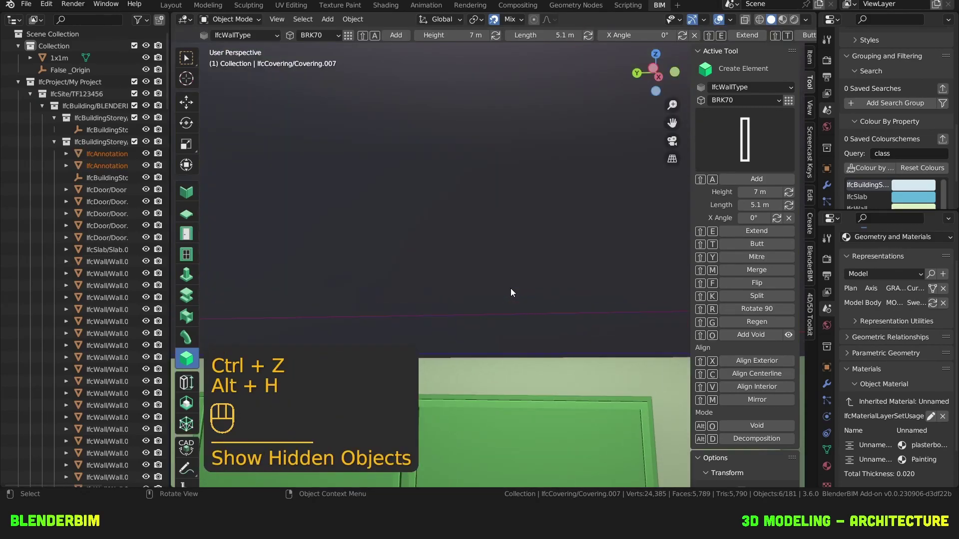
{"action": "key", "text": "h"}
- Extend the vertical C-01-V covering up to the S200 slab above it
{"action": "left_click", "coordinate": [514, 242]}
{"action": "left_click", "coordinate": [519, 330]}
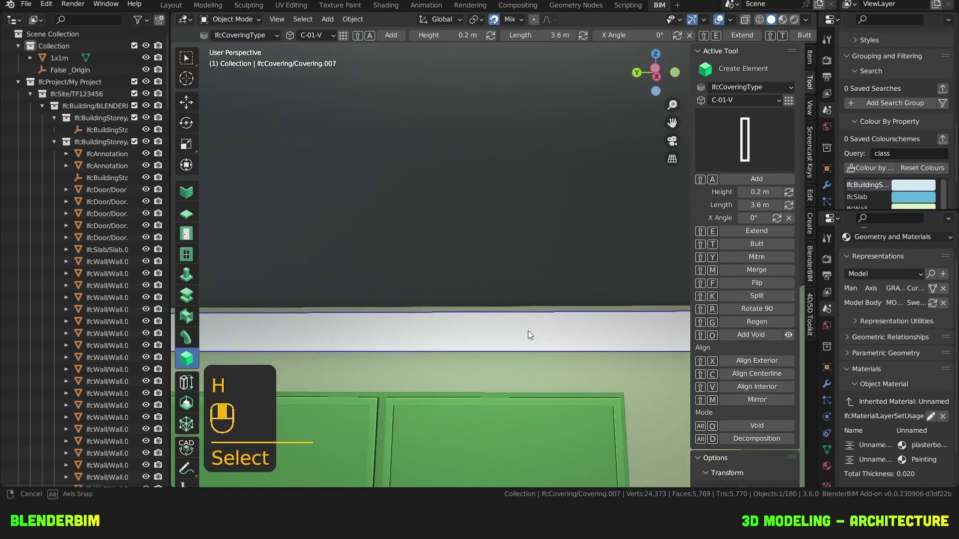
{"action": "middle_click_drag", "start_coordinate": [528, 330], "coordinate": [583, 346]}
{"action": "middle_click_drag", "start_coordinate": [504, 295], "coordinate": [519, 312], "text": "shift"}
{"action": "left_click", "coordinate": [525, 243], "text": "shift"}
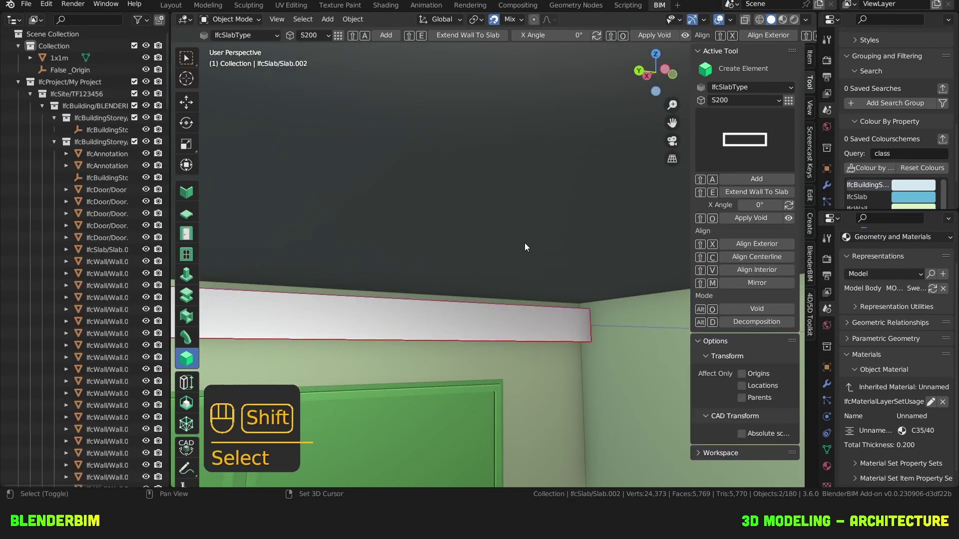
{"action": "key", "text": "shift+e"}
- Move the vertical covering about 0.15 m along the X axis
{"action": "key", "text": "g"}
{"action": "key", "text": "x"}
{"action": "left_click", "coordinate": [382, 257]}
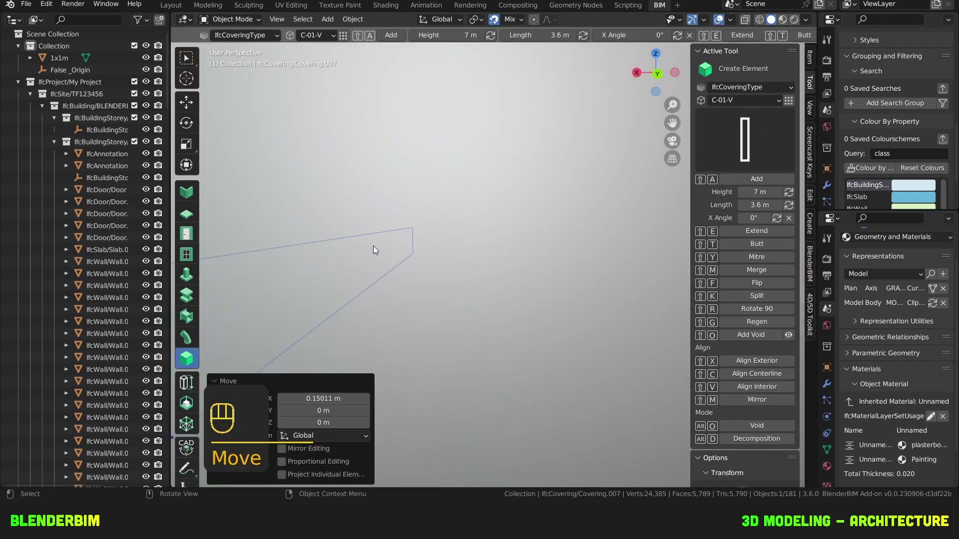
{"action": "scroll", "coordinate": [373, 245], "scroll_direction": "down", "scroll_amount": 6}
{"action": "middle_click_drag", "start_coordinate": [416, 203], "coordinate": [367, 233]}
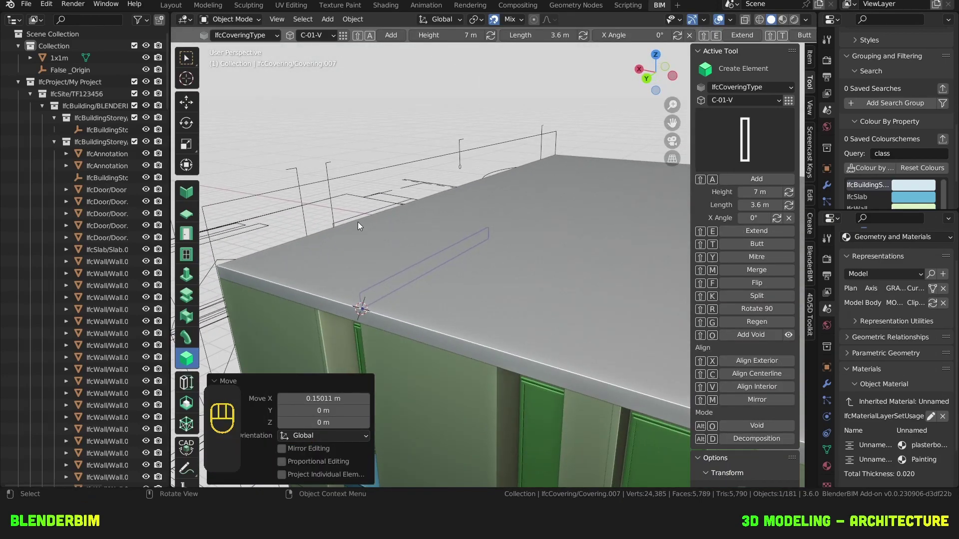
{"action": "scroll", "coordinate": [552, 224], "scroll_direction": "down", "scroll_amount": 4}
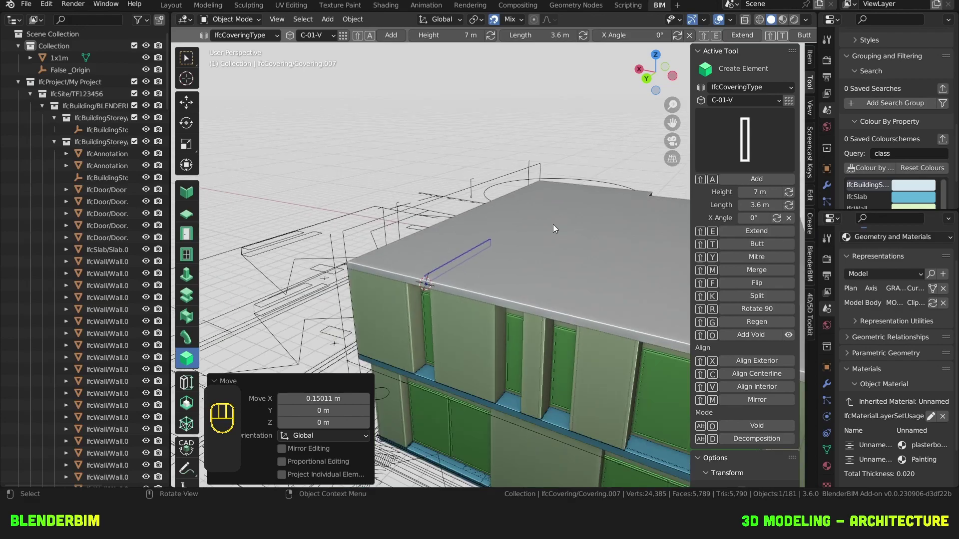
- Widen the properties editors and load the project's list of drawings
{"action": "left_click_drag", "start_coordinate": [817, 200], "coordinate": [600, 200]}
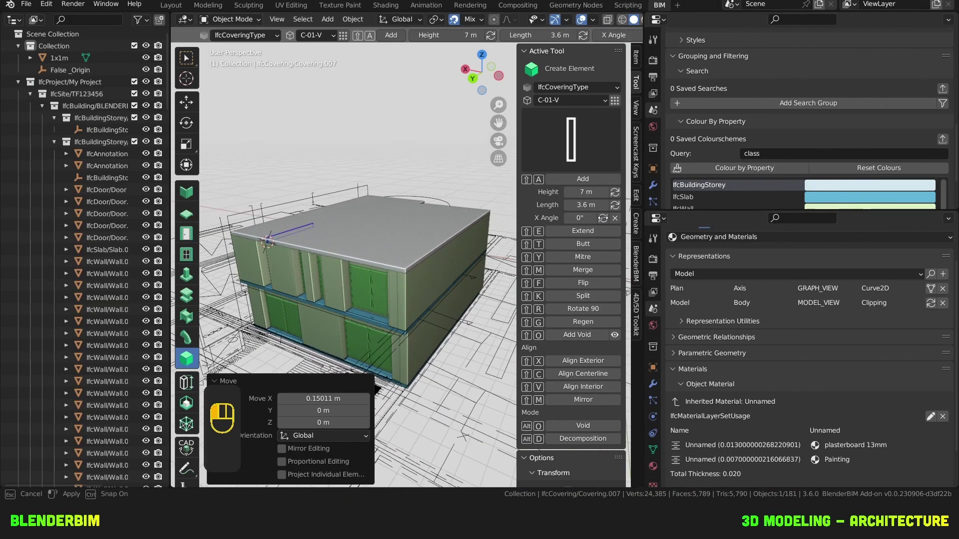
{"action": "scroll", "coordinate": [747, 128], "scroll_direction": "up", "scroll_amount": 5}
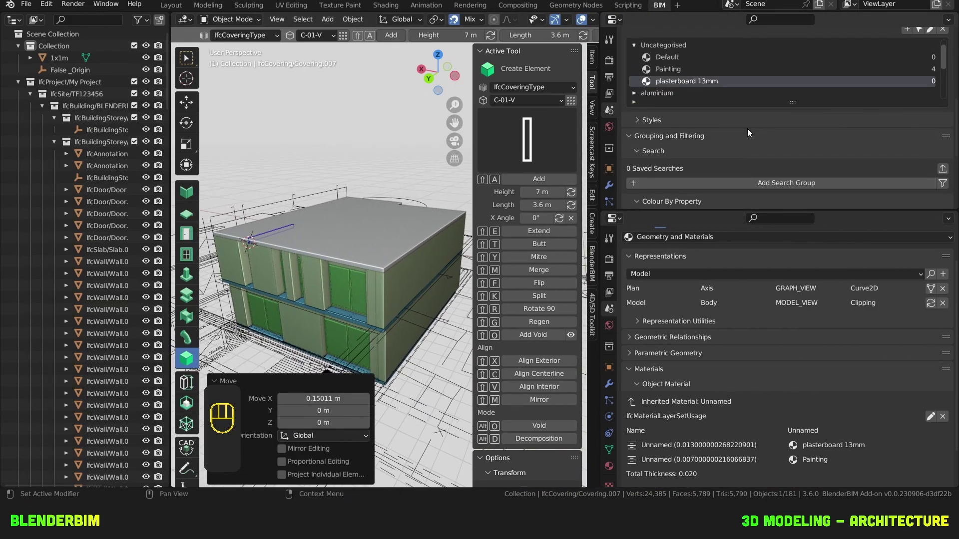
{"action": "scroll", "coordinate": [747, 128], "scroll_direction": "up", "scroll_amount": 8}
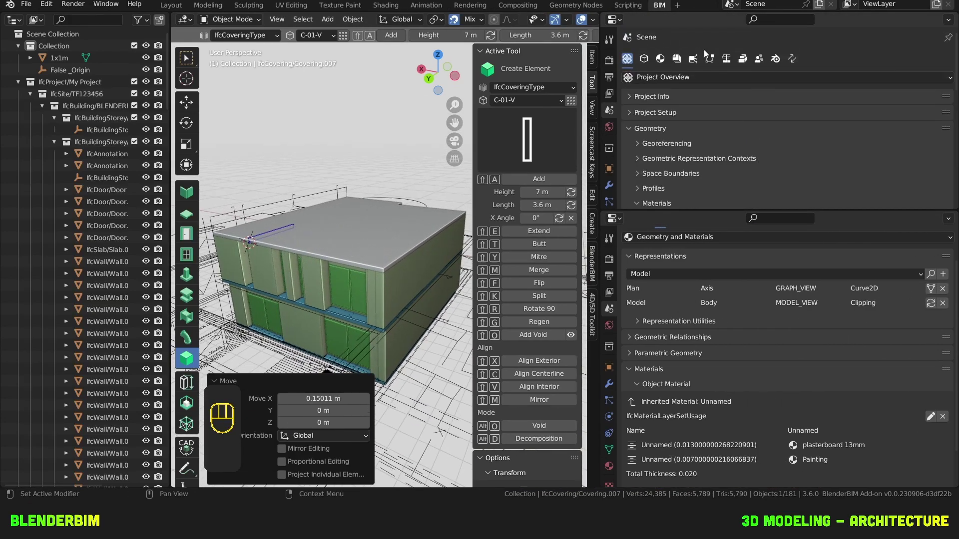
{"action": "left_click", "coordinate": [676, 31]}
{"action": "left_click", "coordinate": [943, 124]}
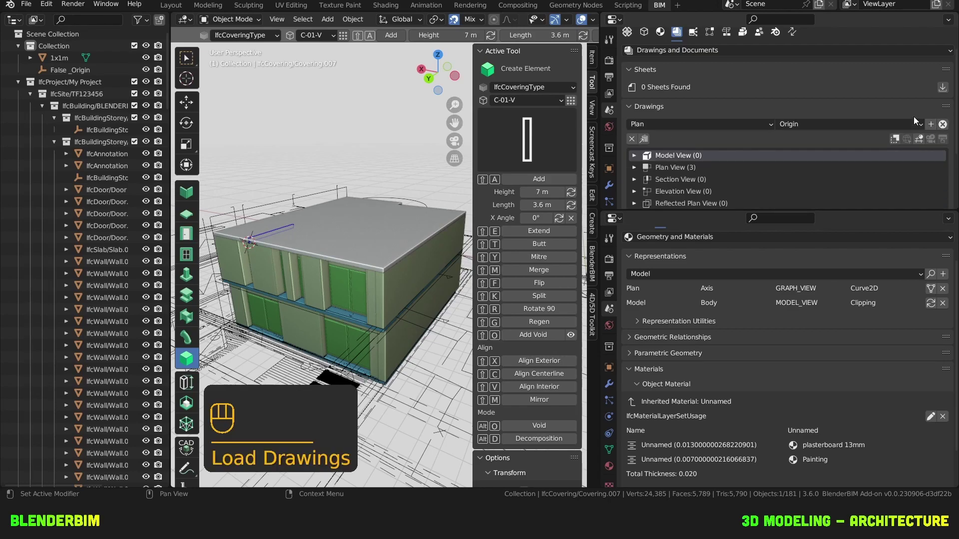
- Add an RCP drawing with the 1st Floor as its location hint
{"action": "scroll", "coordinate": [850, 98], "scroll_direction": "down", "scroll_amount": 3}
{"action": "left_click", "coordinate": [670, 64]}
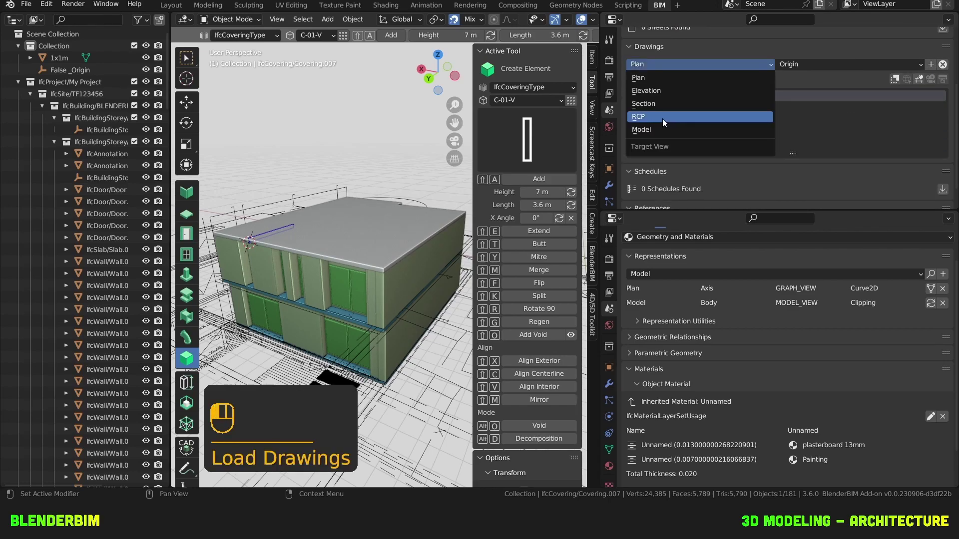
{"action": "left_click", "coordinate": [662, 119]}
{"action": "left_click", "coordinate": [825, 66]}
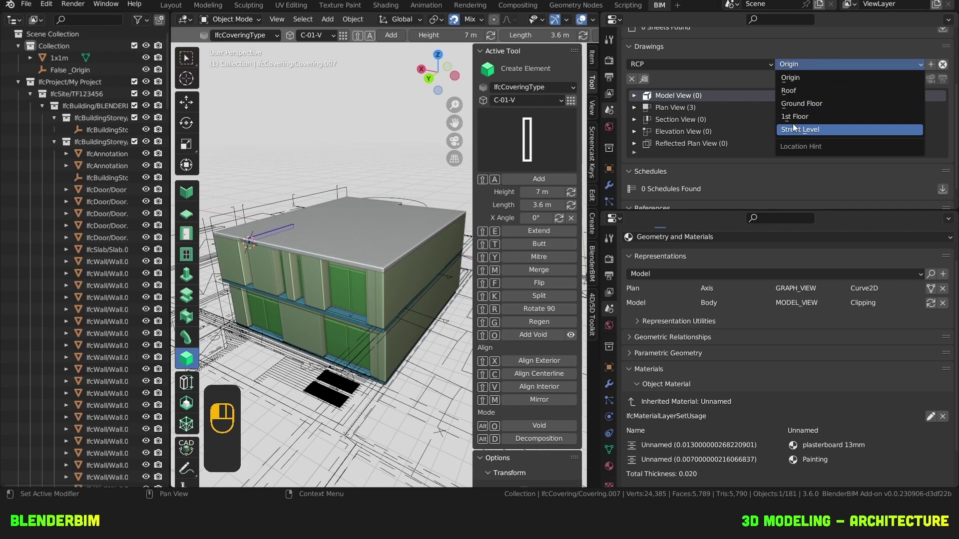
{"action": "left_click", "coordinate": [797, 117]}
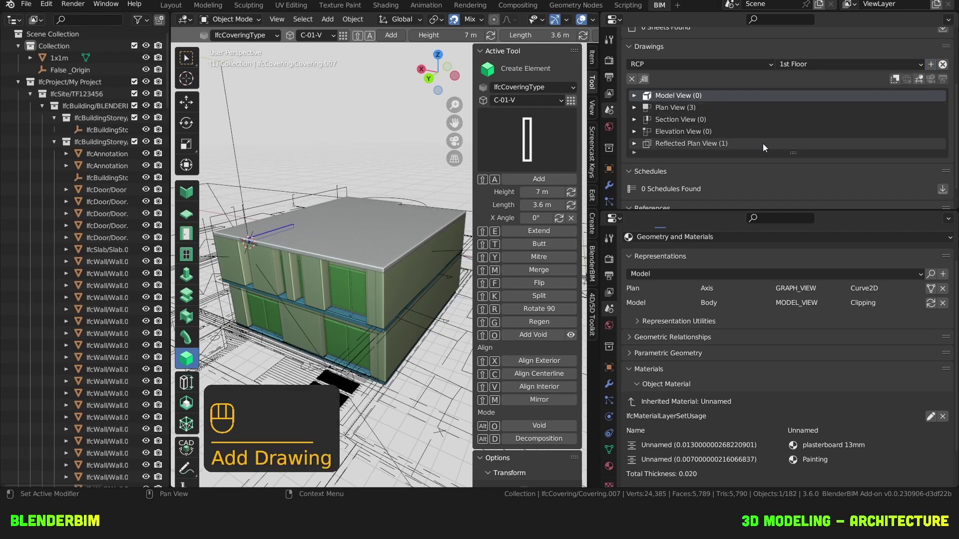
- Expand the reflected plan views and activate the 1ST FLOOR RCP drawing
{"action": "left_click", "coordinate": [633, 143]}
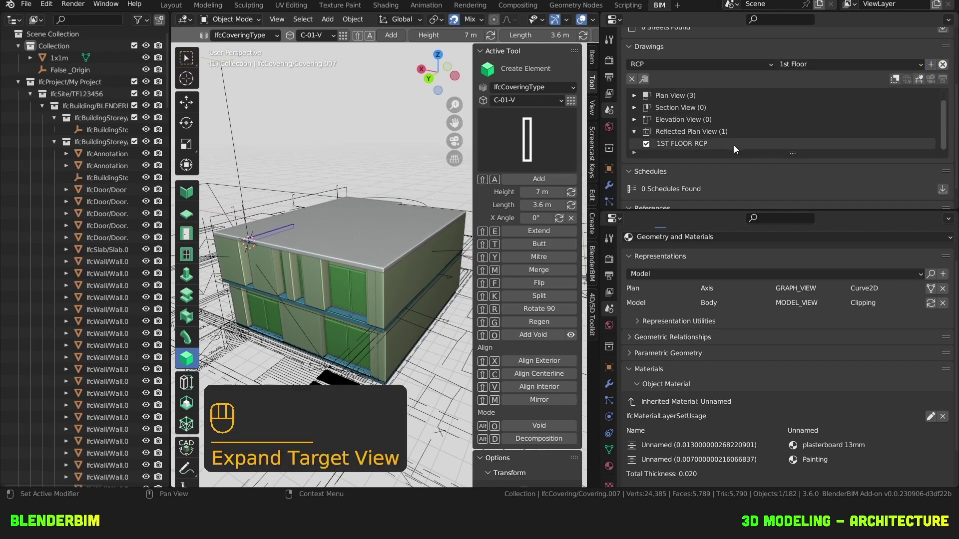
{"action": "left_click", "coordinate": [733, 144]}
{"action": "left_click", "coordinate": [929, 80]}
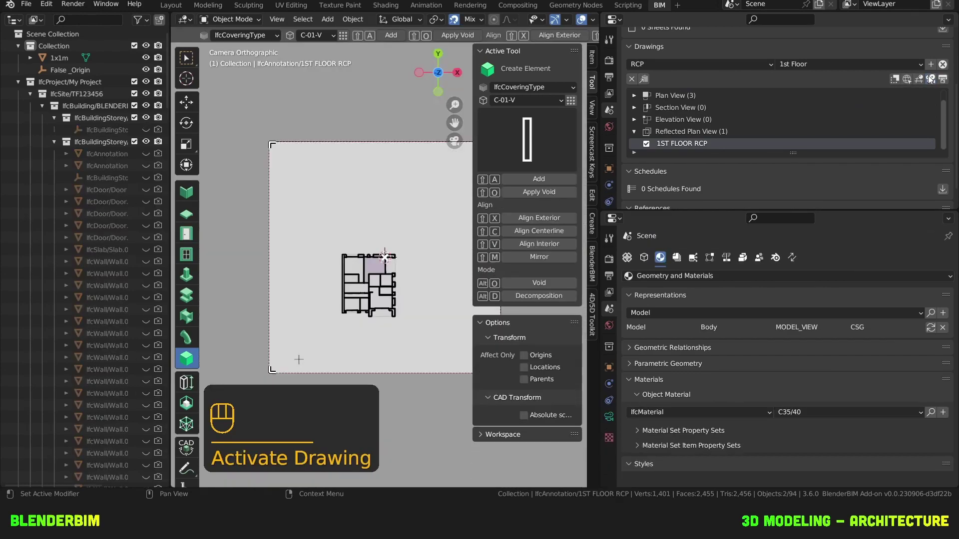
- Set the orthographic scale of the 1ST FLOOR RCP camera to 25
{"action": "left_click", "coordinate": [609, 417]}
{"action": "left_click", "coordinate": [844, 312]}
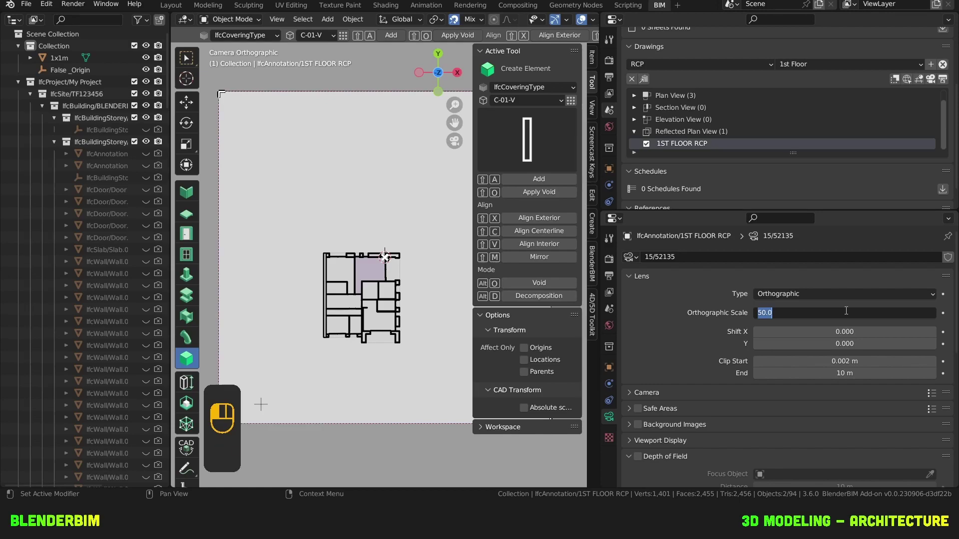
{"action": "type", "text": "25"}
{"action": "key", "text": "Return"}
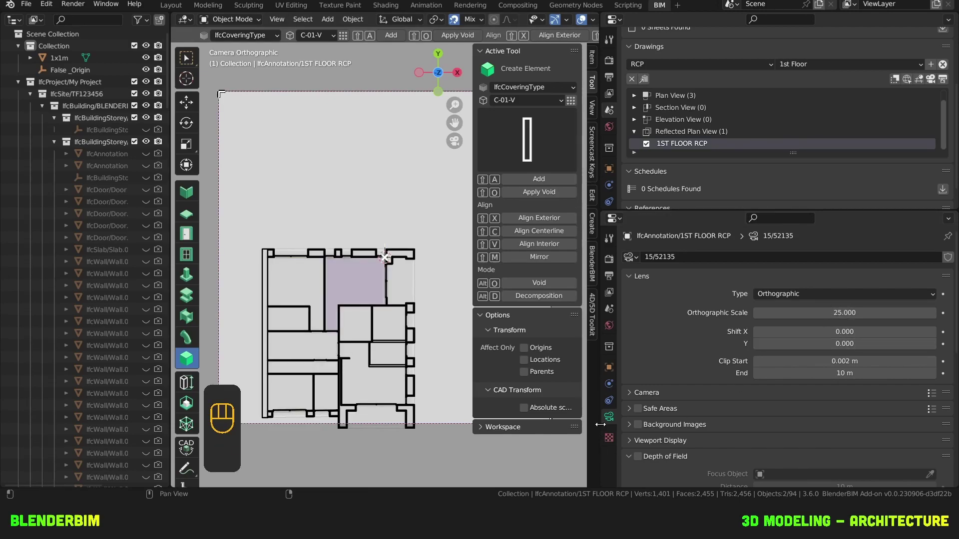
- Move the RCP camera about -3 m in X and -5 m in Y to centre the floor plan in its frame
{"action": "left_click", "coordinate": [755, 175]}
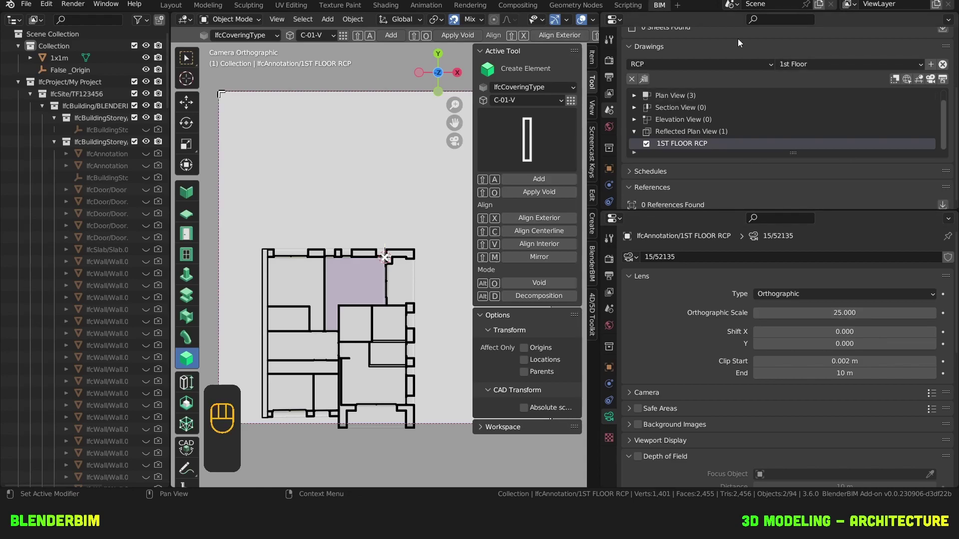
{"action": "key", "text": "g"}
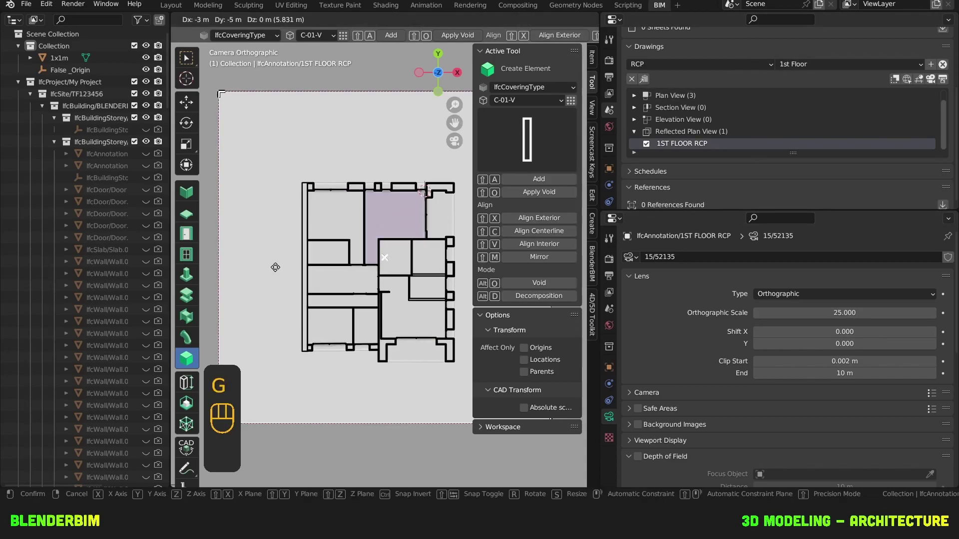
{"action": "left_click", "coordinate": [281, 266]}
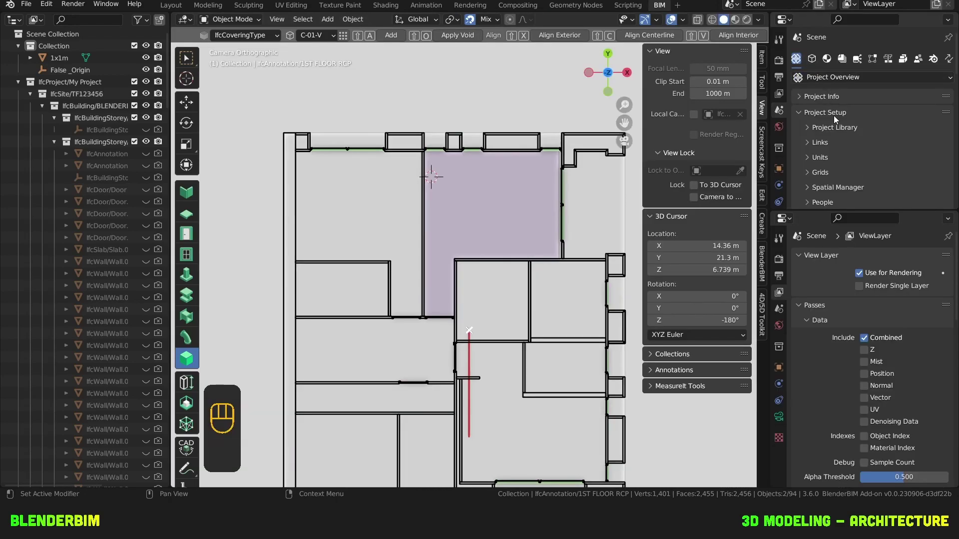
- Load an IFC project library and append its IfcLightFixtureType element "Ceiling spot recessed 85x85x5cm"
{"action": "left_click", "coordinate": [828, 127]}
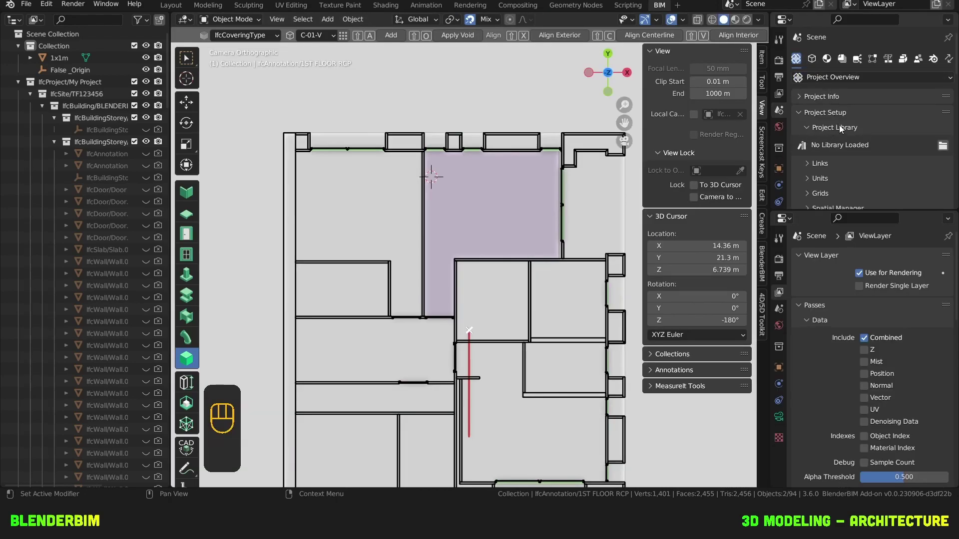
{"action": "left_click", "coordinate": [943, 145]}
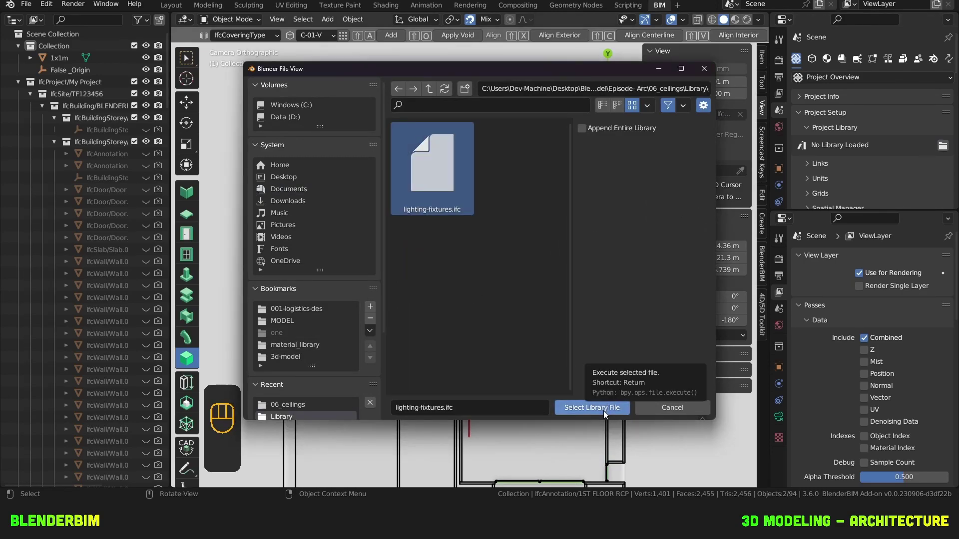
{"action": "left_click", "coordinate": [603, 410]}
{"action": "left_click", "coordinate": [805, 188]}
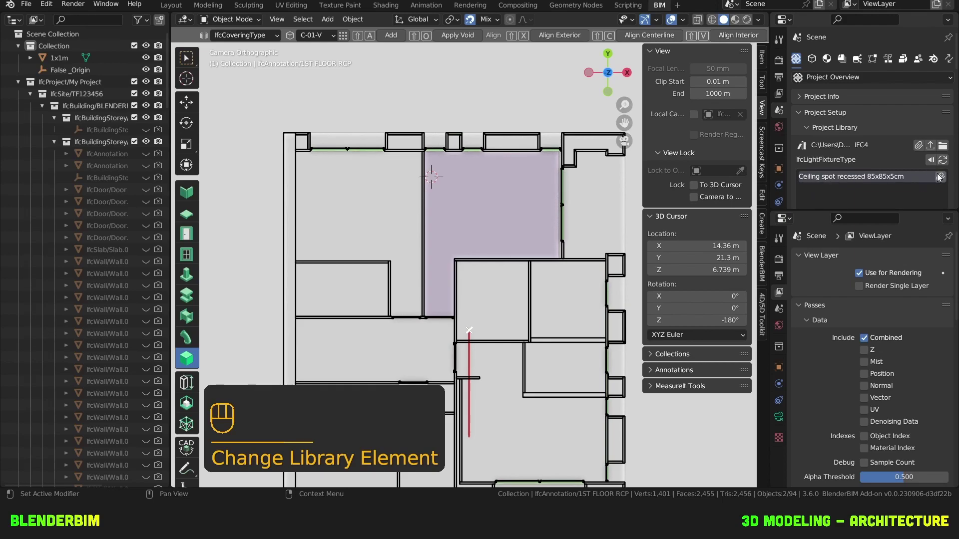
{"action": "left_click", "coordinate": [939, 177]}
- Shift the RCP camera about -0.21 m in X and -0.04 m in Y, and place the 3D cursor near the ceiling's upper-left corner
{"action": "scroll", "coordinate": [484, 185], "scroll_direction": "up", "scroll_amount": 4}
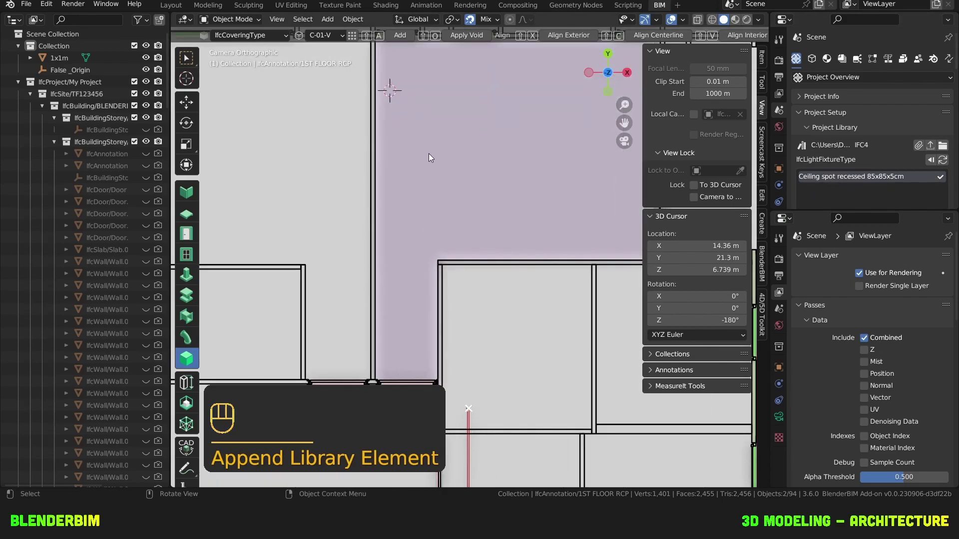
{"action": "middle_click_drag", "start_coordinate": [429, 154], "coordinate": [438, 183], "text": "shift"}
{"action": "right_click_drag", "start_coordinate": [446, 127], "coordinate": [438, 126], "text": "shift"}
{"action": "right_click_drag", "start_coordinate": [438, 126], "coordinate": [425, 127], "text": "shift"}
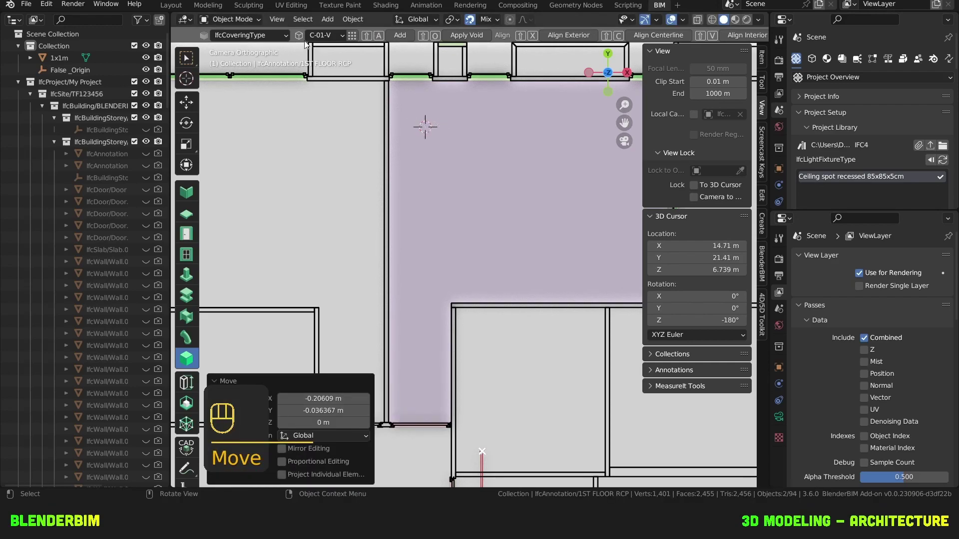
- Search the element classes for "lighting" and set the type for new elements to IfcLightFixtureType
{"action": "left_click", "coordinate": [352, 35]}
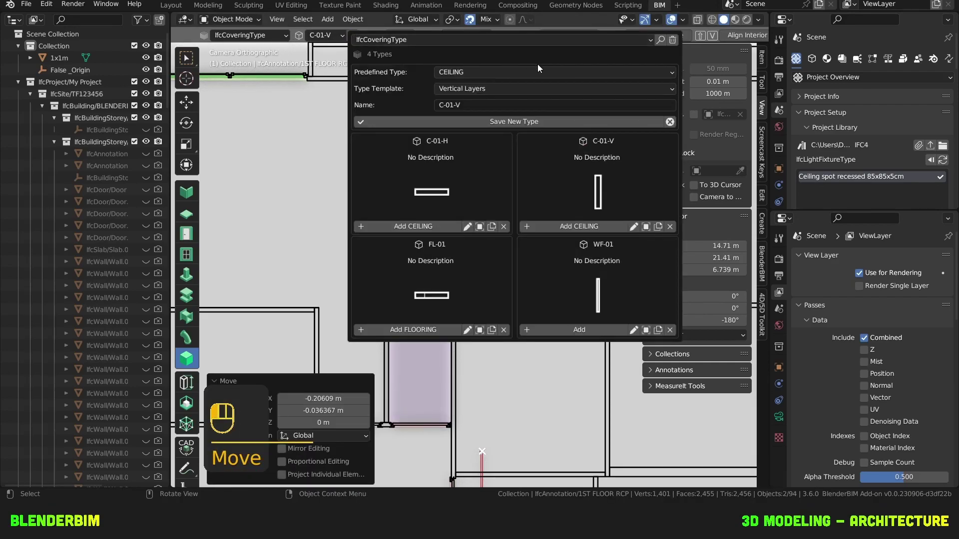
{"action": "left_click", "coordinate": [660, 40]}
{"action": "left_click", "coordinate": [646, 58]}
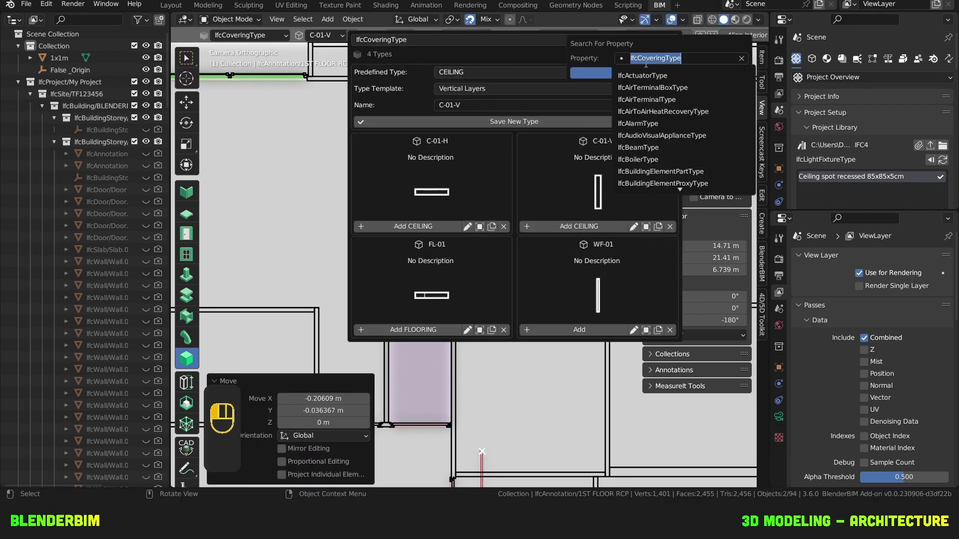
{"action": "type", "text": "lighting"}
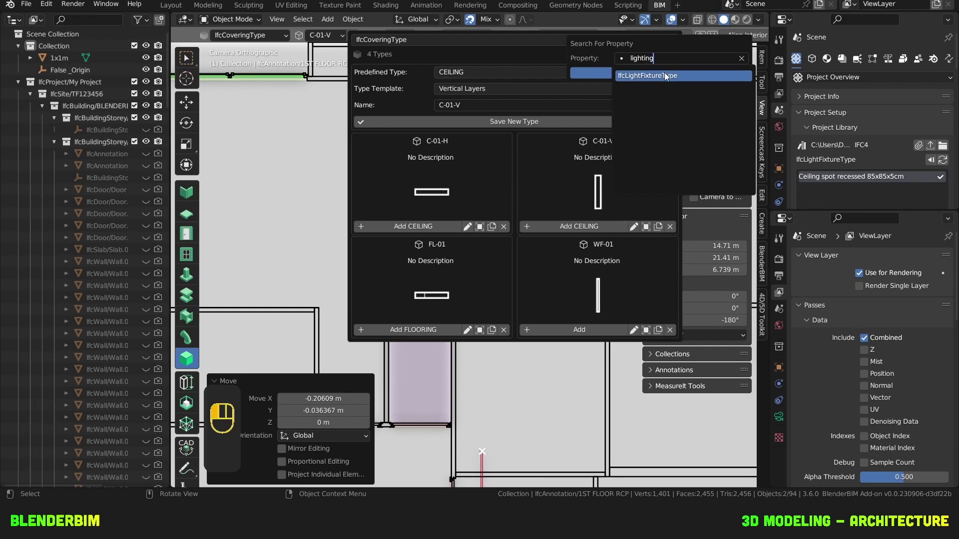
{"action": "left_click", "coordinate": [664, 76]}
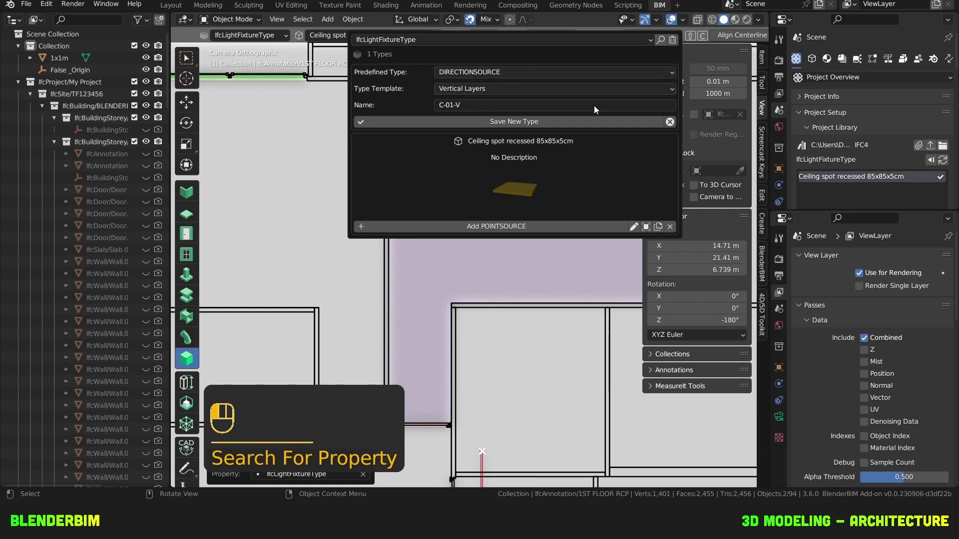
{"action": "key", "text": "KP_0"}
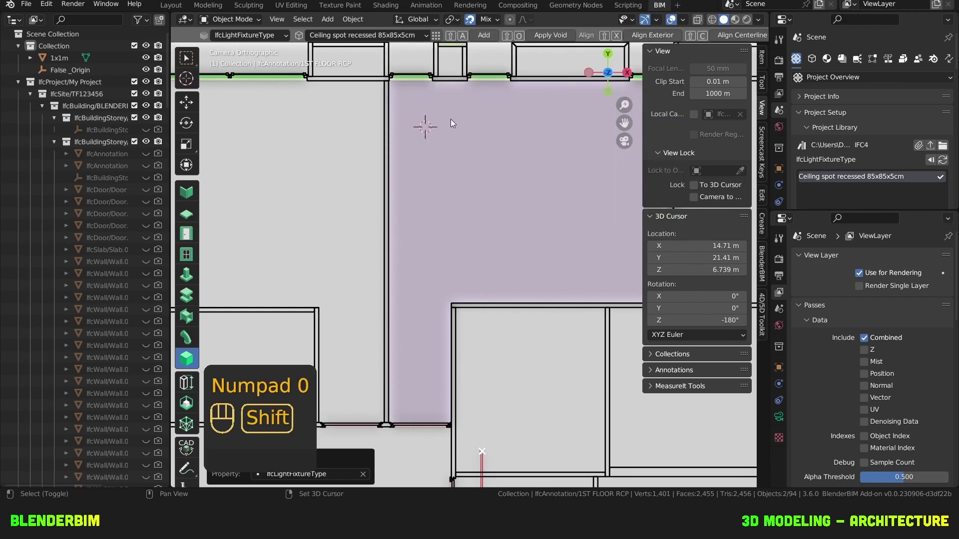
- Add a recessed ceiling spot at about X 14.66 m, Y 21.51 m and duplicate it along the X axis across the ceiling
{"action": "right_click", "coordinate": [421, 120], "text": "shift"}
{"action": "key", "text": "shift+a"}
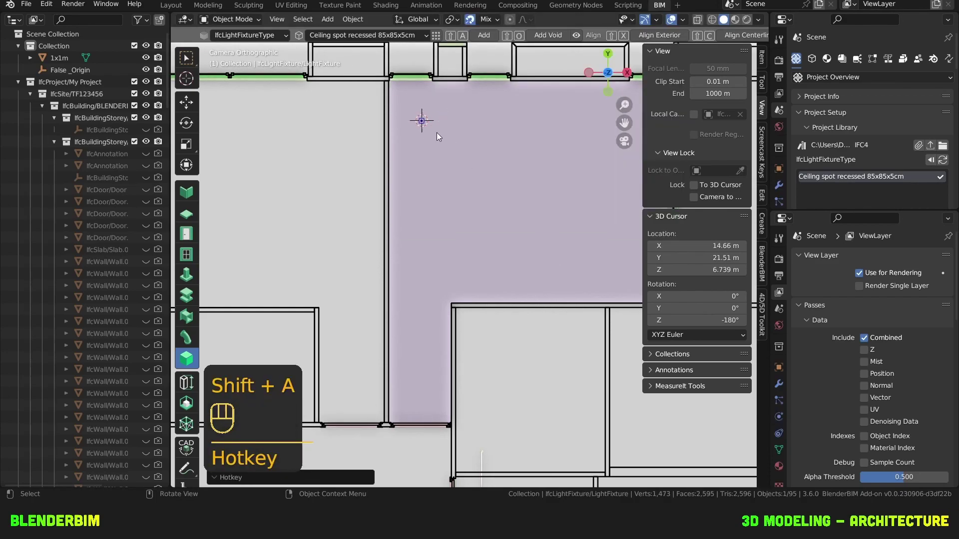
{"action": "key", "text": "shift+d"}
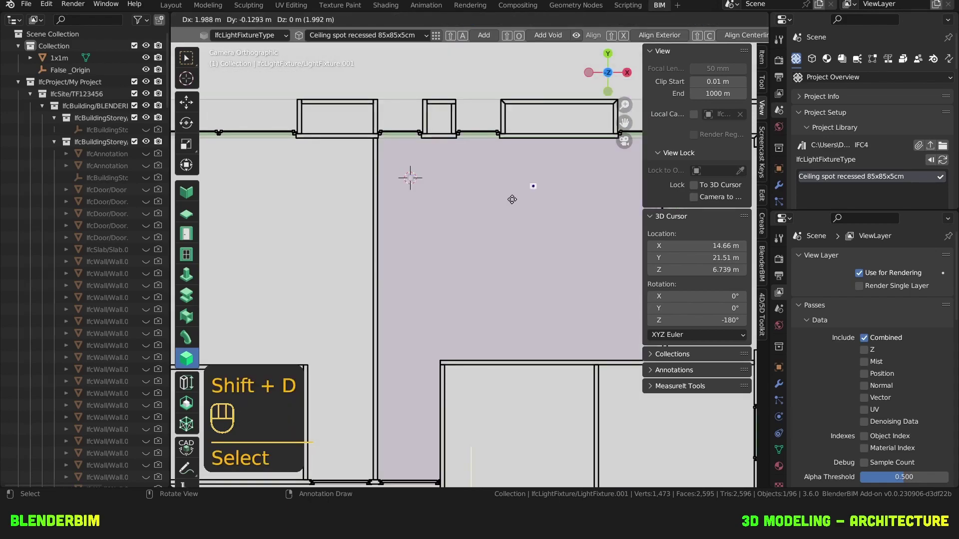
{"action": "key", "text": "g"}
{"action": "key", "text": "x"}
{"action": "middle_click_drag", "start_coordinate": [523, 238], "coordinate": [517, 169], "text": "shift"}
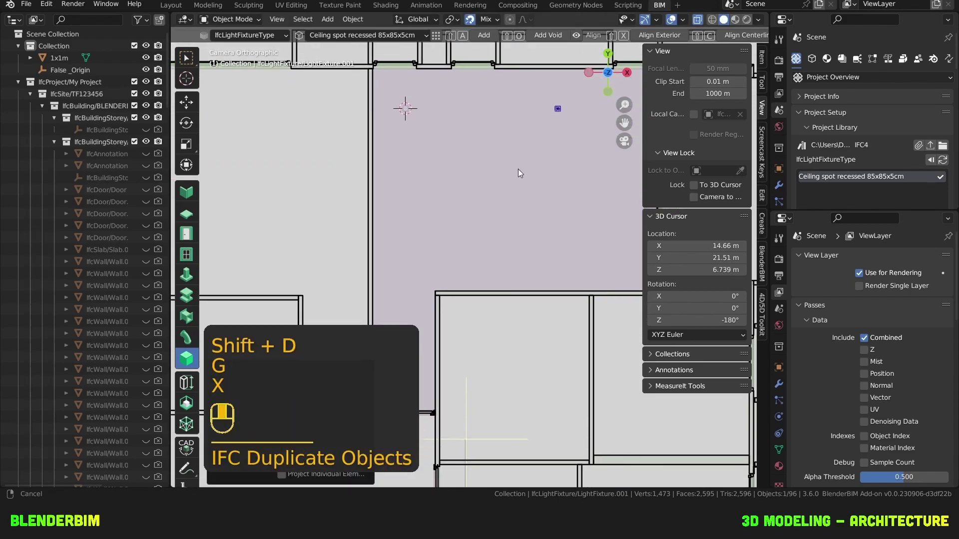
- Move the duplicated ceiling spot about -2.45 m in X and -4.67 m in Y, into the narrow leg of the L-shaped ceiling
{"action": "key", "text": "g"}
{"action": "key", "text": "x"}
{"action": "key", "text": "y"}
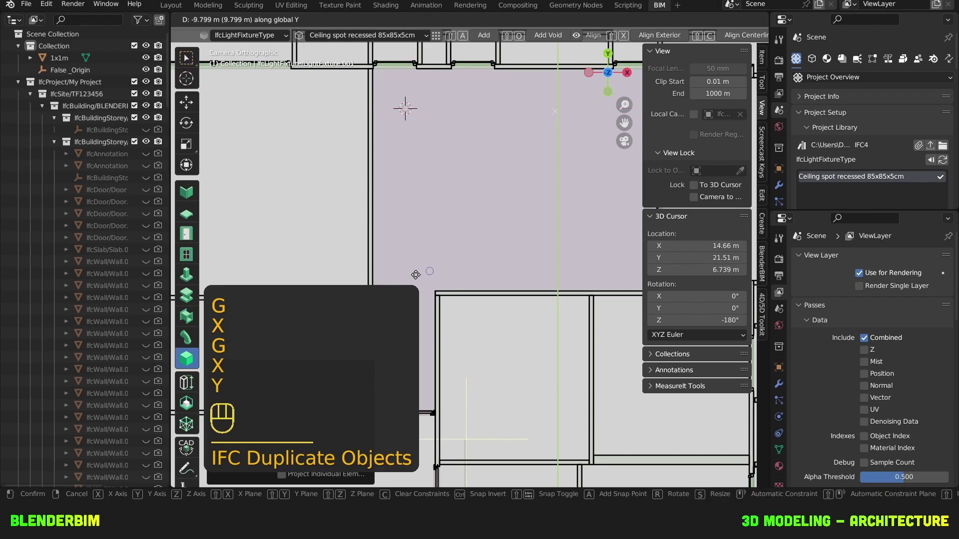
{"action": "left_click", "coordinate": [413, 309]}
{"action": "middle_click_drag", "start_coordinate": [442, 293], "coordinate": [478, 214], "text": "shift"}
{"action": "scroll", "coordinate": [477, 216], "scroll_direction": "down", "scroll_amount": 2}
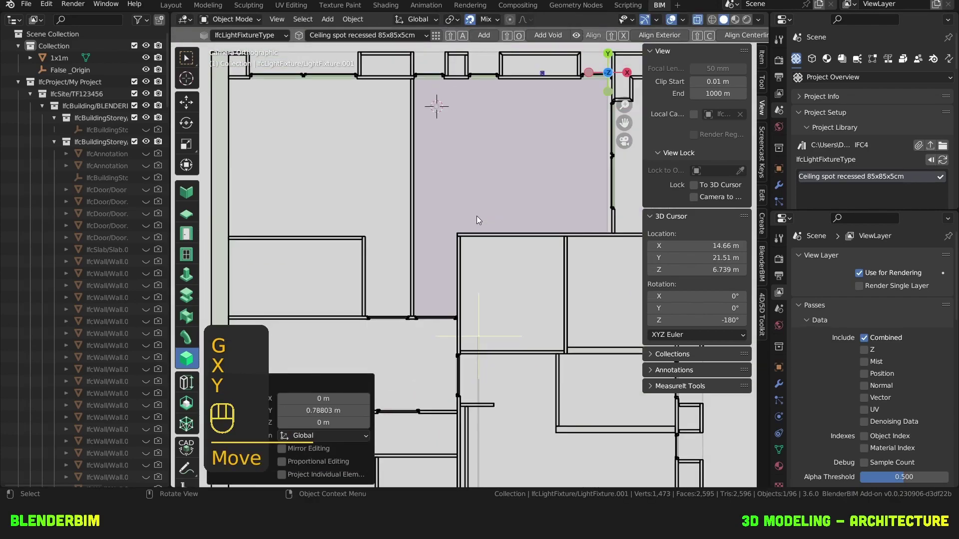
{"action": "middle_click_drag", "start_coordinate": [503, 175], "coordinate": [496, 193], "text": "shift"}
{"action": "key", "text": "g"}
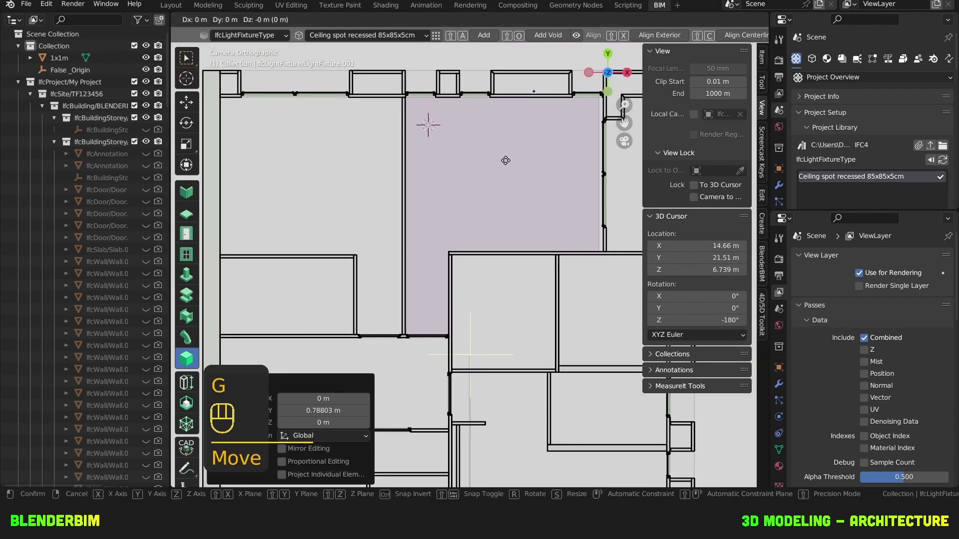
{"action": "left_click", "coordinate": [427, 296]}
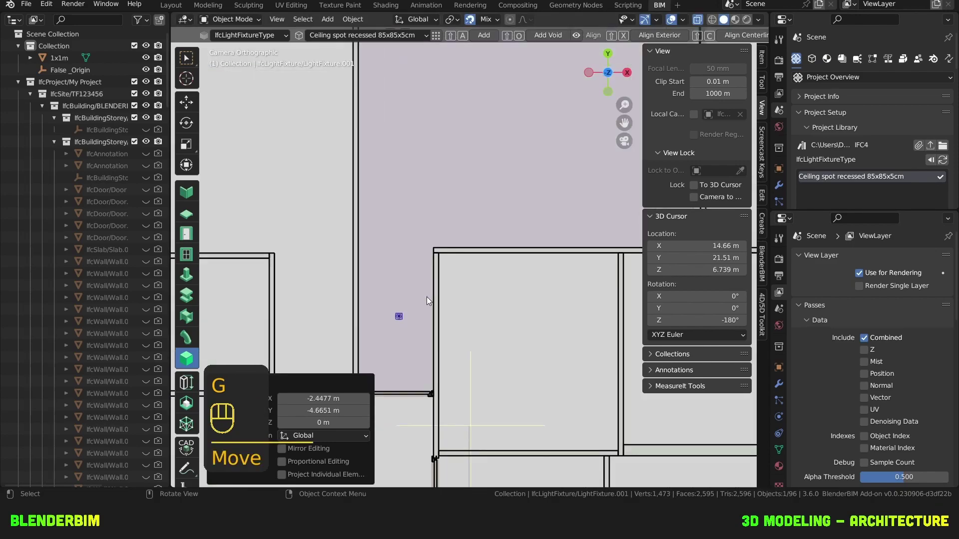
{"action": "mouse_move", "coordinate": [427, 297]}
{"action": "middle_mouse_down", "text": "shift"}
{"action": "mouse_move", "coordinate": [457, 263]}
{"action": "mouse_move", "coordinate": [430, 283]}
{"action": "middle_mouse_up", "text": "shift"}
{"action": "scroll", "coordinate": [450, 203], "scroll_direction": "down", "scroll_amount": 3}
{"action": "scroll", "coordinate": [430, 283], "scroll_direction": "up", "scroll_amount": 1}
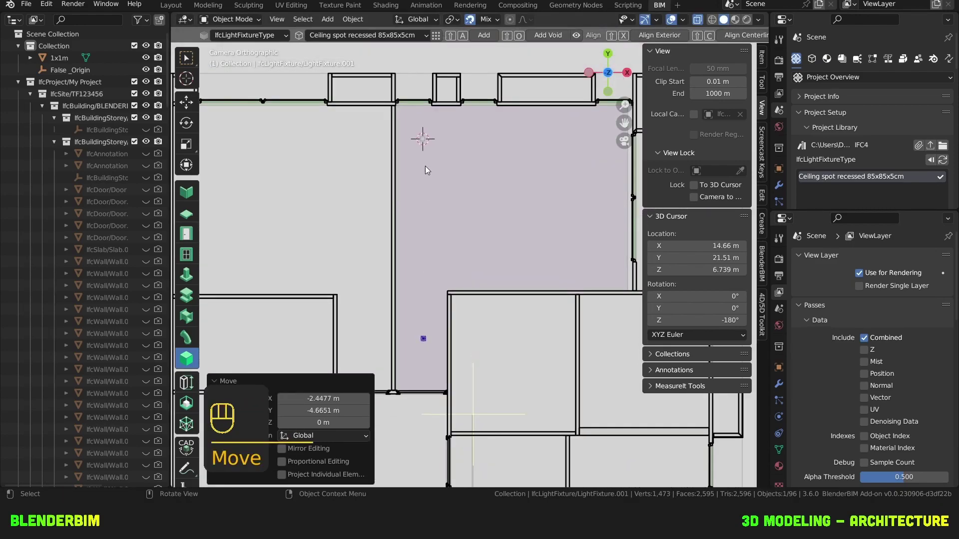
- Add a parametric array to the first ceiling spot, located at the 3D cursor
{"action": "left_click", "coordinate": [422, 139]}
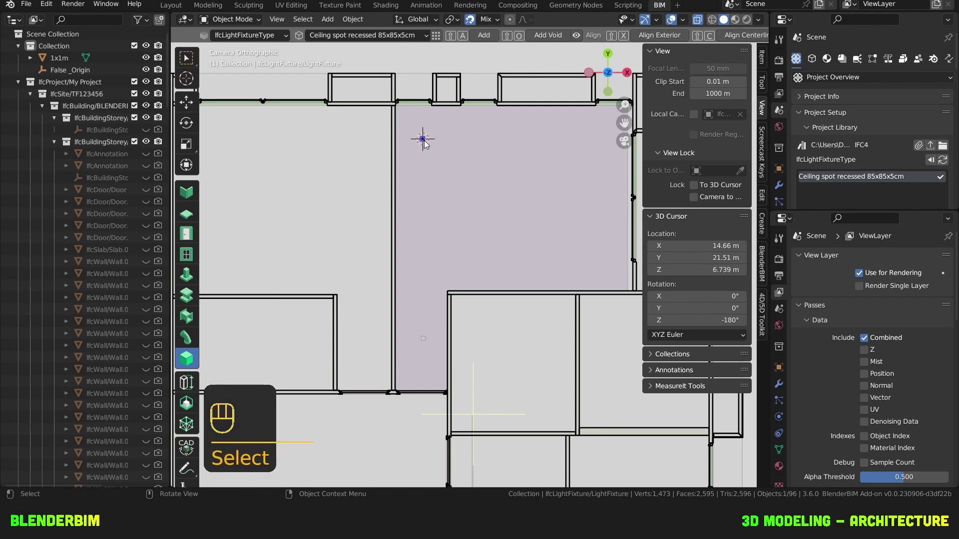
{"action": "left_click", "coordinate": [826, 59]}
{"action": "scroll", "coordinate": [850, 116], "scroll_direction": "down", "scroll_amount": 3}
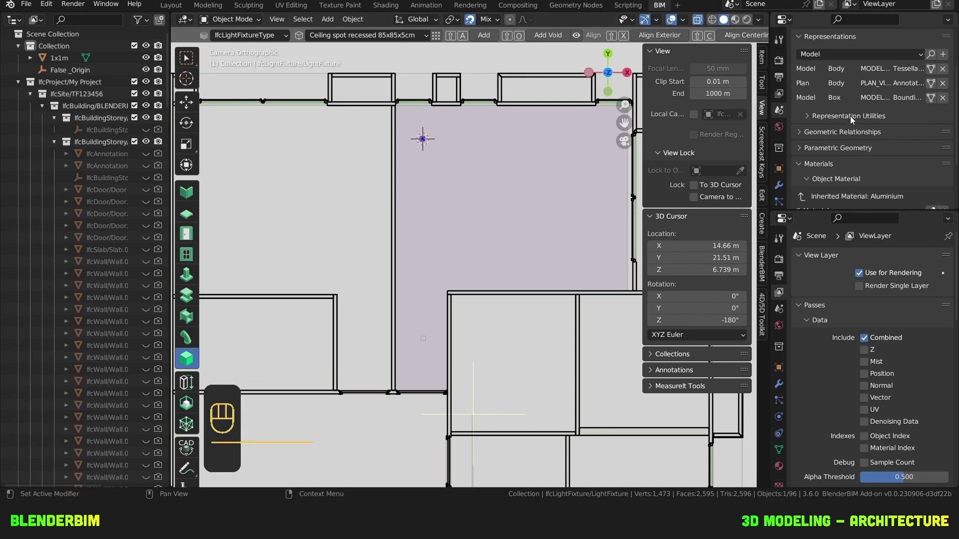
{"action": "left_click", "coordinate": [834, 145]}
{"action": "scroll", "coordinate": [834, 145], "scroll_direction": "down", "scroll_amount": 1}
{"action": "left_click", "coordinate": [825, 144]}
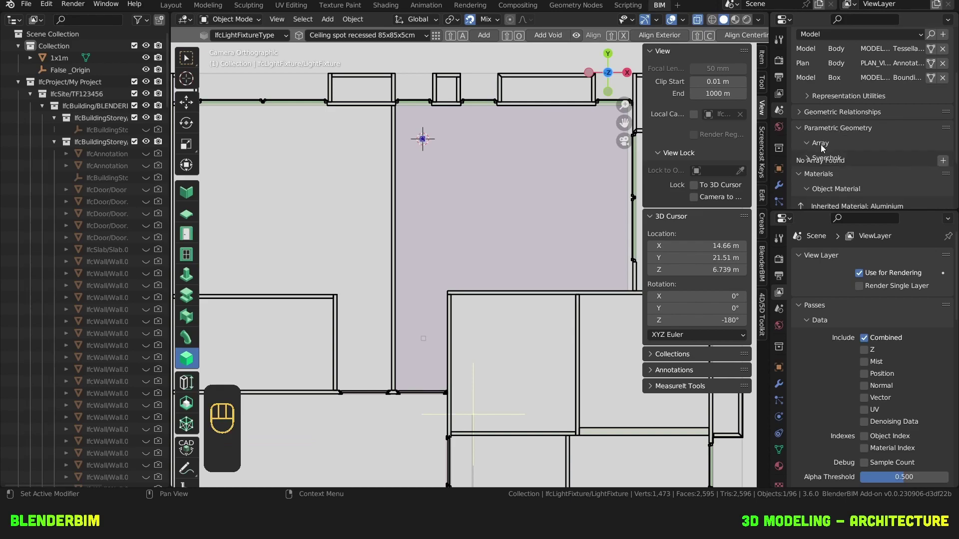
{"action": "left_click", "coordinate": [943, 163]}
{"action": "scroll", "coordinate": [919, 129], "scroll_direction": "down", "scroll_amount": 3}
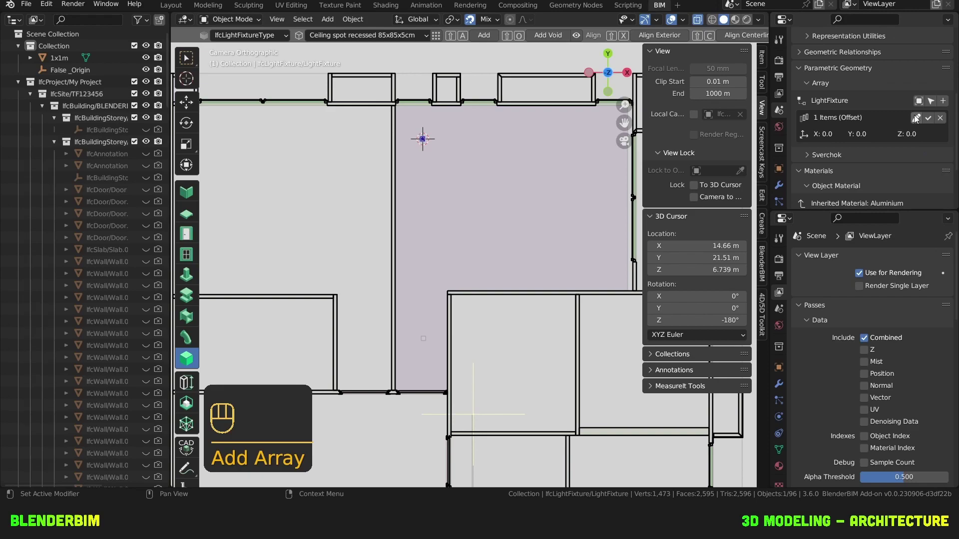
- Set the ceiling spot's array to 2 items with a 3.5 m Y offset and apply it
{"action": "left_click", "coordinate": [916, 118]}
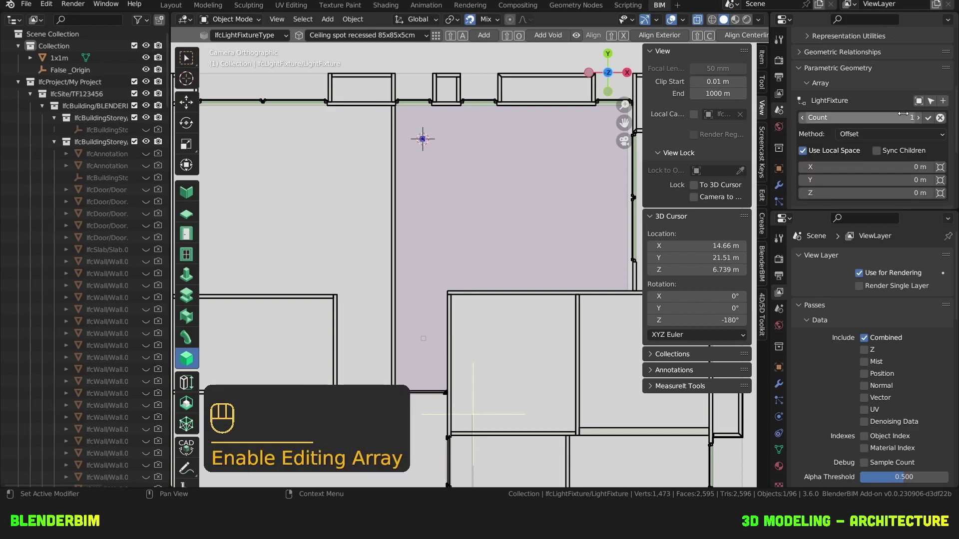
{"action": "left_click", "coordinate": [857, 178]}
{"action": "type", "text": "1"}
{"action": "key", "text": "Return"}
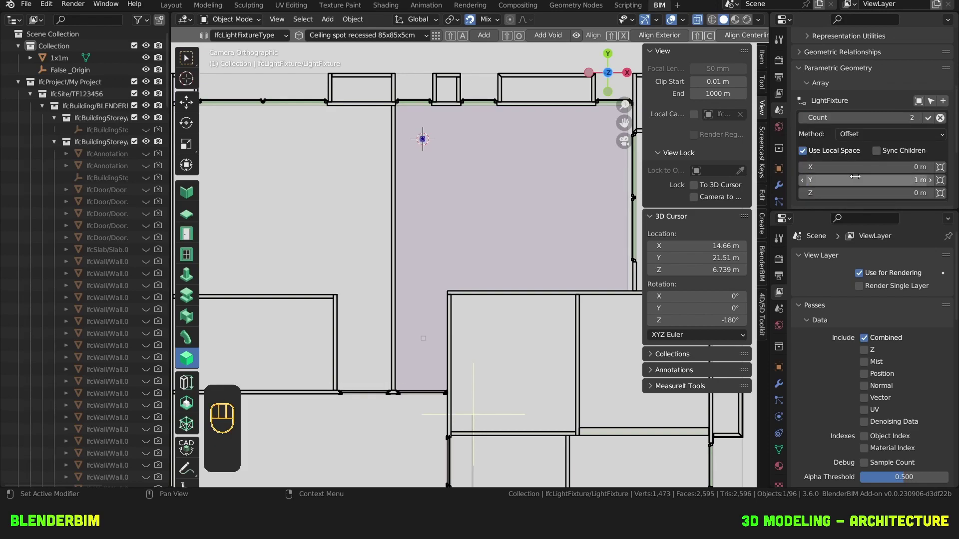
{"action": "left_click", "coordinate": [855, 177]}
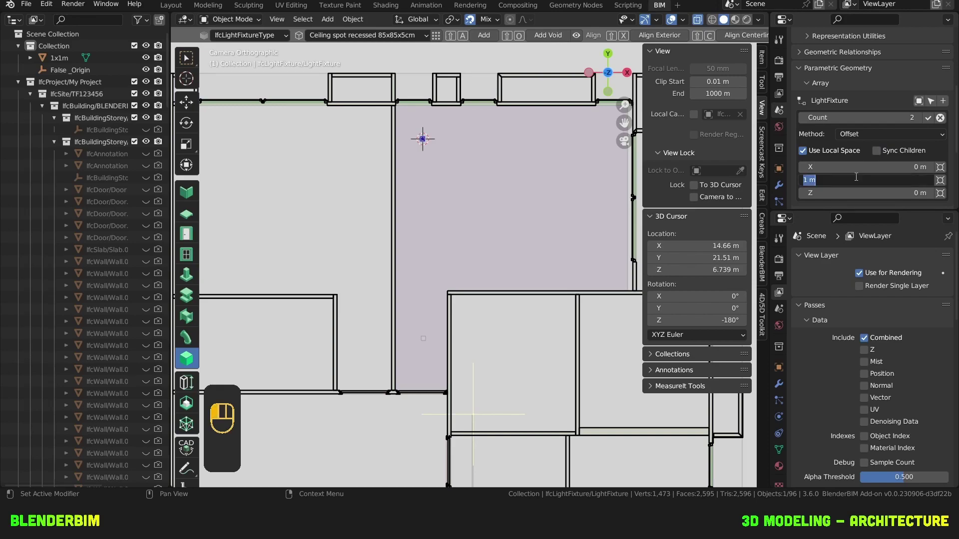
{"action": "type", "text": "3.5"}
{"action": "key", "text": "Return"}
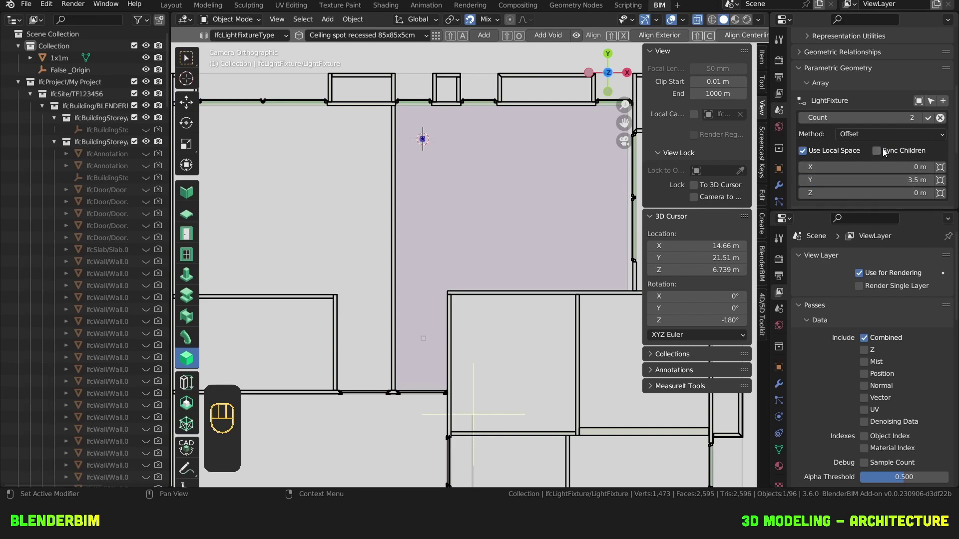
{"action": "scroll", "coordinate": [875, 133], "scroll_direction": "down", "scroll_amount": 1}
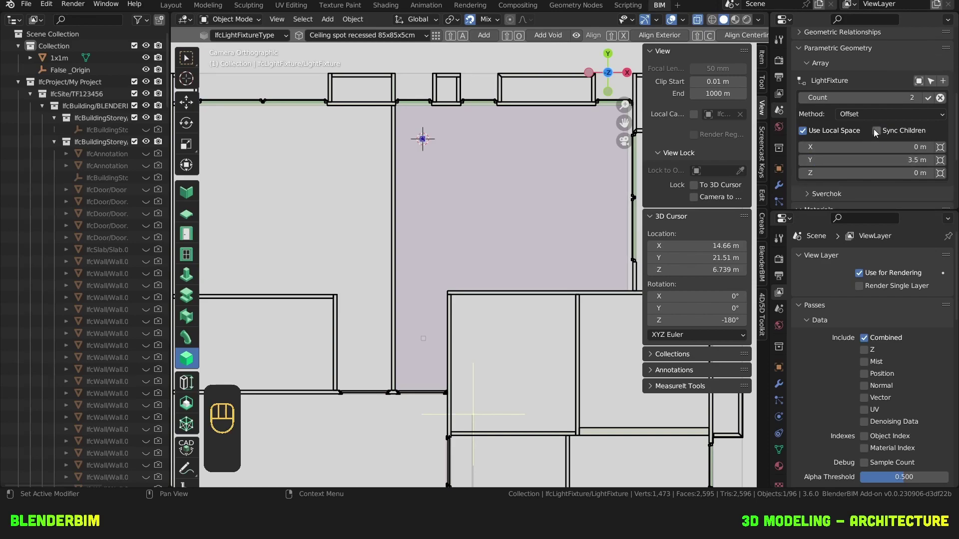
{"action": "left_click", "coordinate": [930, 99]}
{"action": "scroll", "coordinate": [449, 170], "scroll_direction": "down", "scroll_amount": 4}
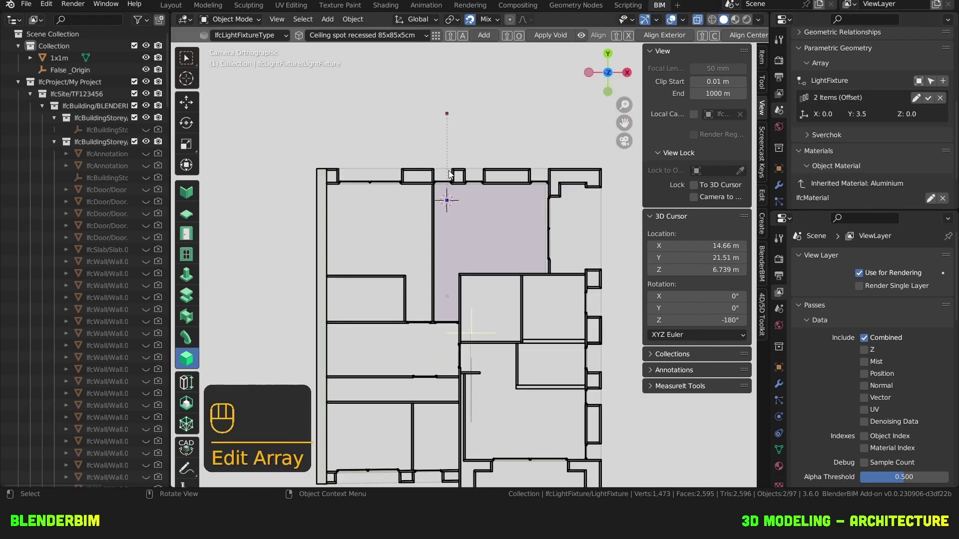
- Reposition the array's parent spot along Y, moving it about -1.35 m, -1.86 m and back 0.99 m
{"action": "scroll", "coordinate": [442, 167], "scroll_direction": "up", "scroll_amount": 3}
{"action": "key", "text": "g"}
{"action": "key", "text": "y"}
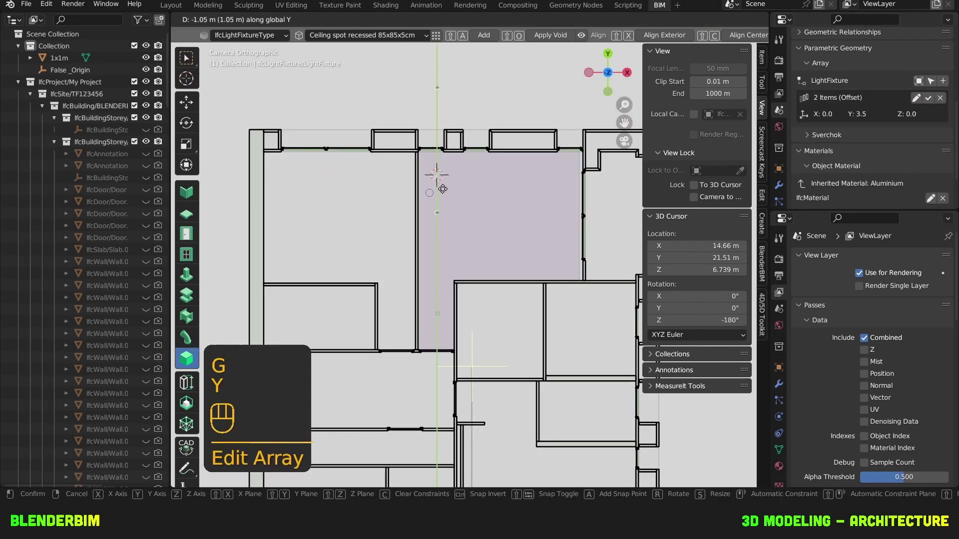
{"action": "left_click", "coordinate": [443, 270]}
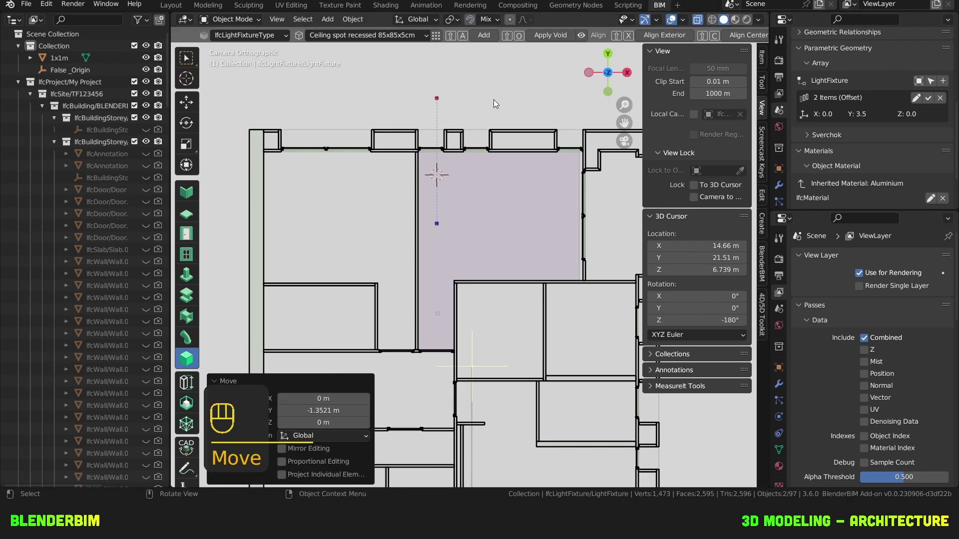
{"action": "key", "text": "g"}
{"action": "key", "text": "y"}
{"action": "left_click", "coordinate": [492, 164]}
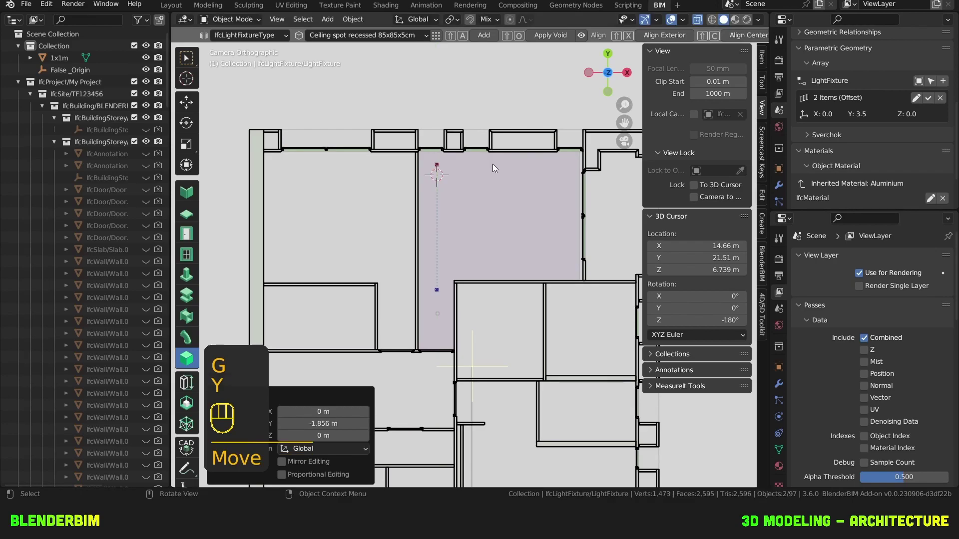
{"action": "key", "text": "g"}
{"action": "key", "text": "y"}
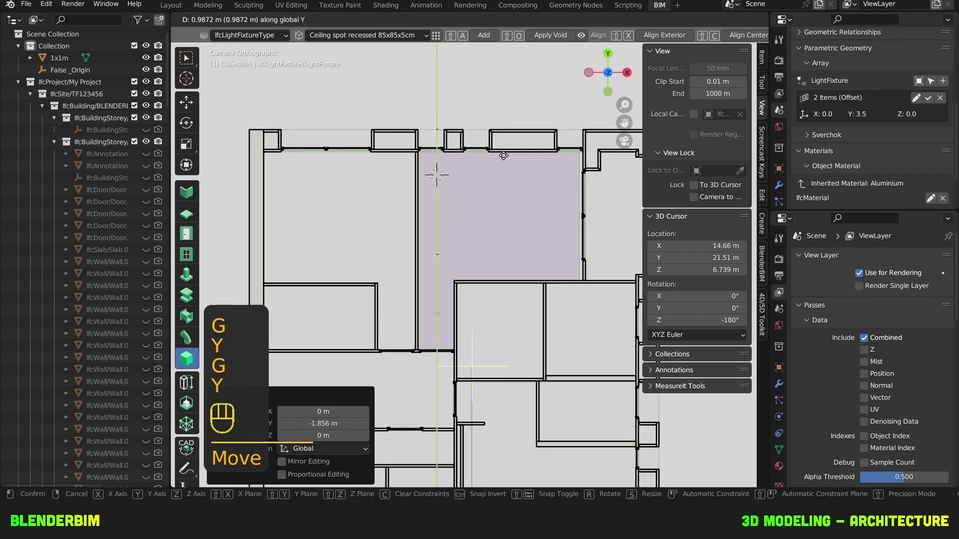
{"action": "left_click", "coordinate": [503, 155]}
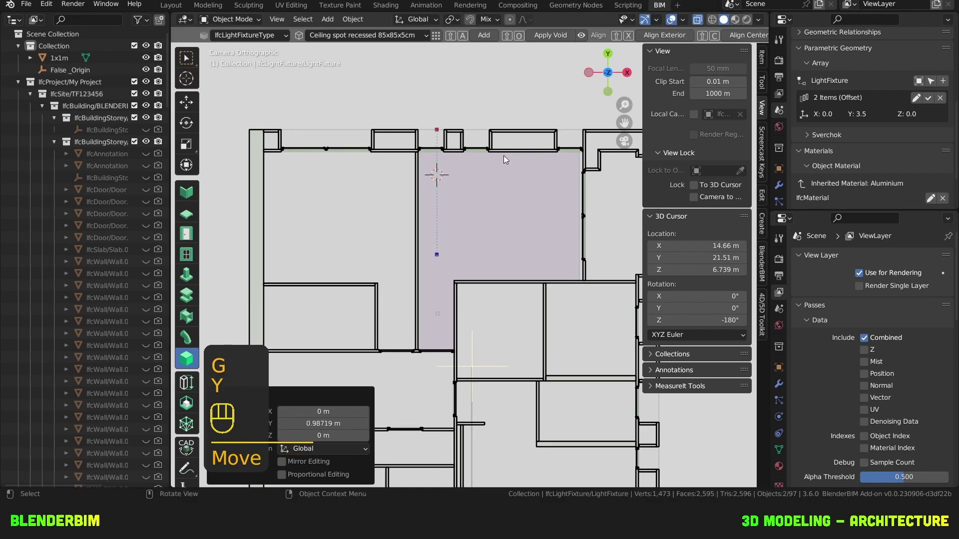
- Set the first array's Y offset to 2.5 m with Sync Children enabled, and add a second array of 2 items with a 3.5 m X offset
{"action": "left_click", "coordinate": [916, 98]}
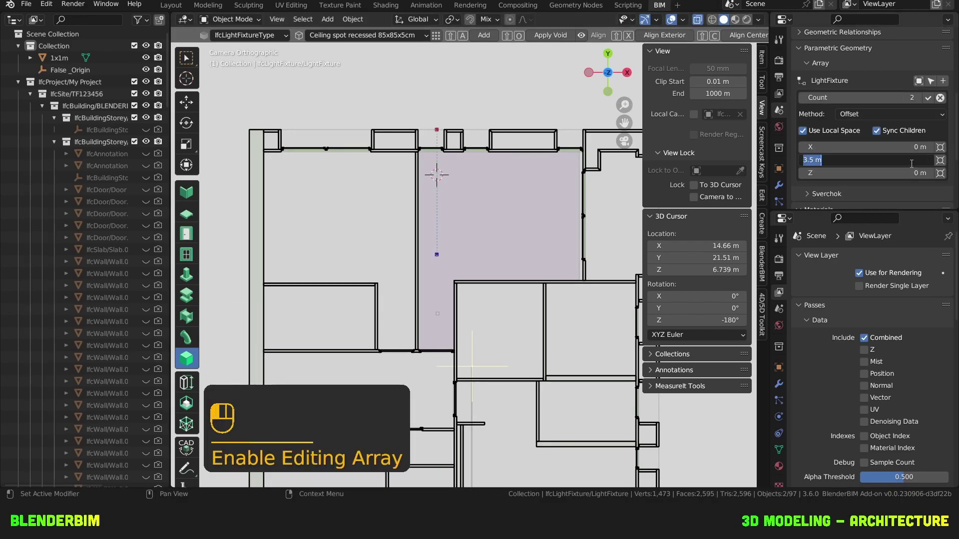
{"action": "left_click", "coordinate": [928, 98]}
{"action": "left_click", "coordinate": [944, 81]}
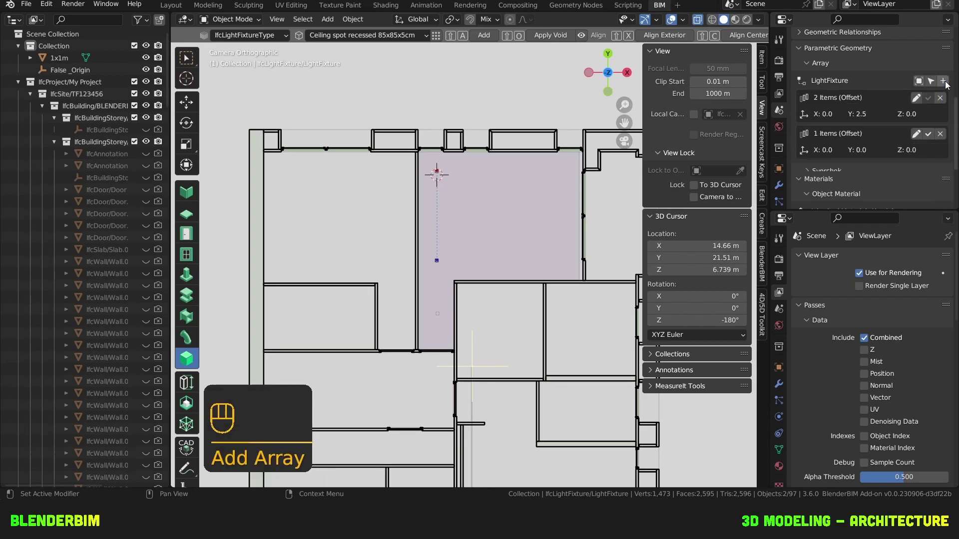
{"action": "left_click", "coordinate": [916, 133]}
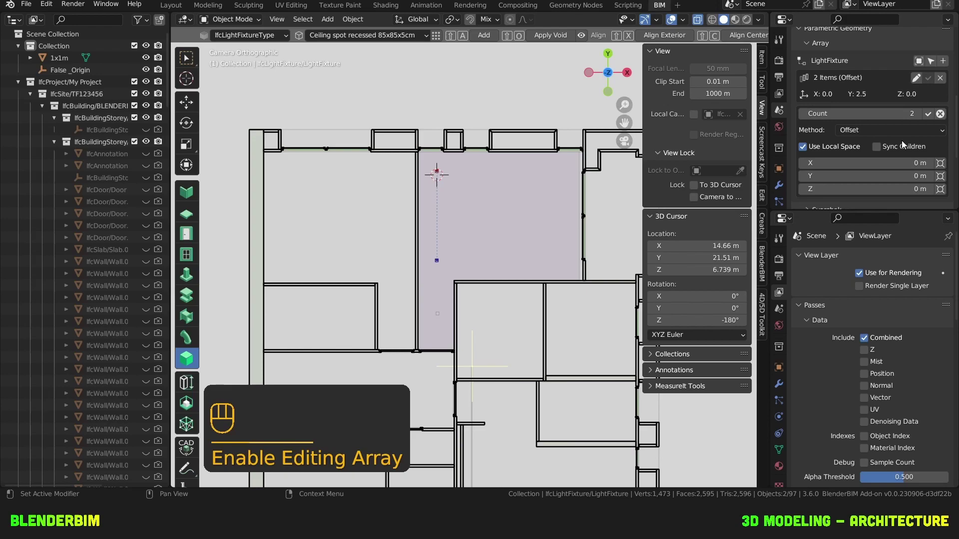
{"action": "left_click", "coordinate": [919, 159]}
{"action": "type", "text": "3.5"}
{"action": "key", "text": "Return"}
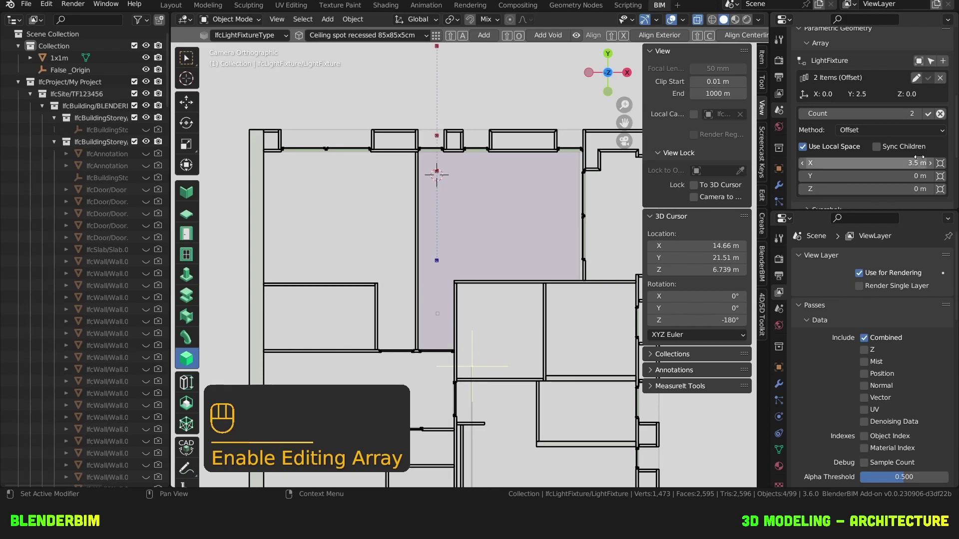
{"action": "left_click", "coordinate": [927, 114]}
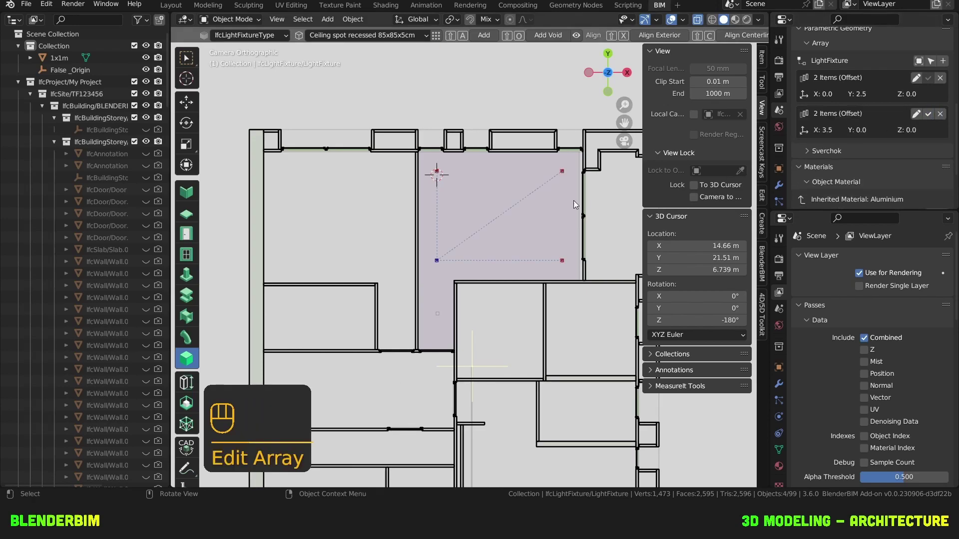
{"action": "left_click", "coordinate": [437, 262]}
{"action": "key", "text": "g"}
{"action": "key", "text": "Escape"}
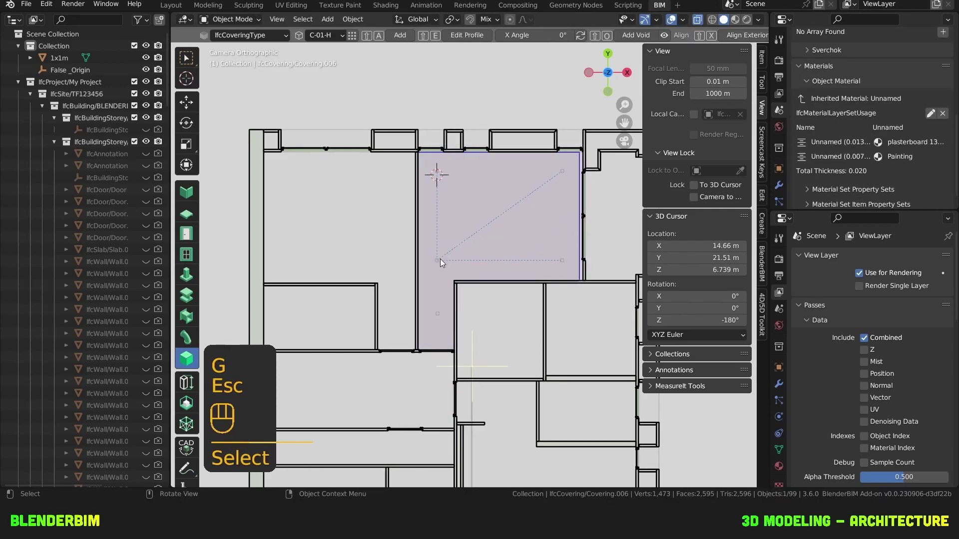
{"action": "left_click", "coordinate": [438, 260]}
{"action": "key", "text": "g"}
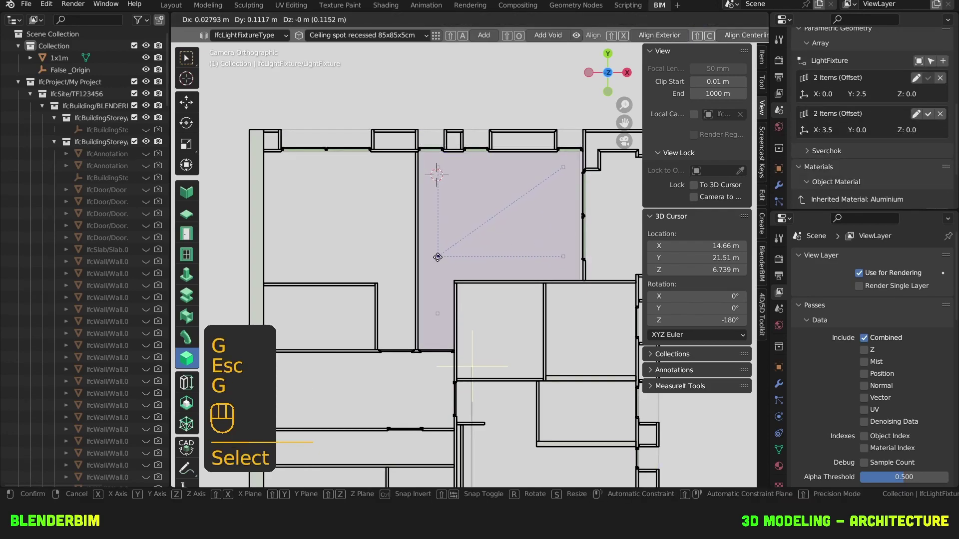
{"action": "key", "text": "Escape"}
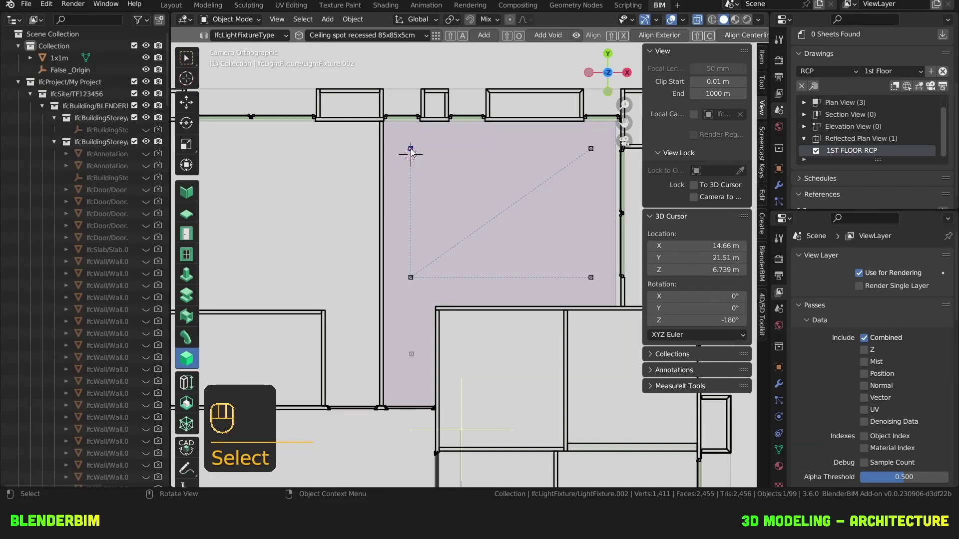
- Filter the scene outliner by "ligh" and select all the IfcLightFixture elements
{"action": "left_click", "coordinate": [92, 22]}
{"action": "type", "text": "ligh"}
{"action": "left_click", "coordinate": [100, 82]}
{"action": "left_click", "coordinate": [109, 134], "text": "shift"}
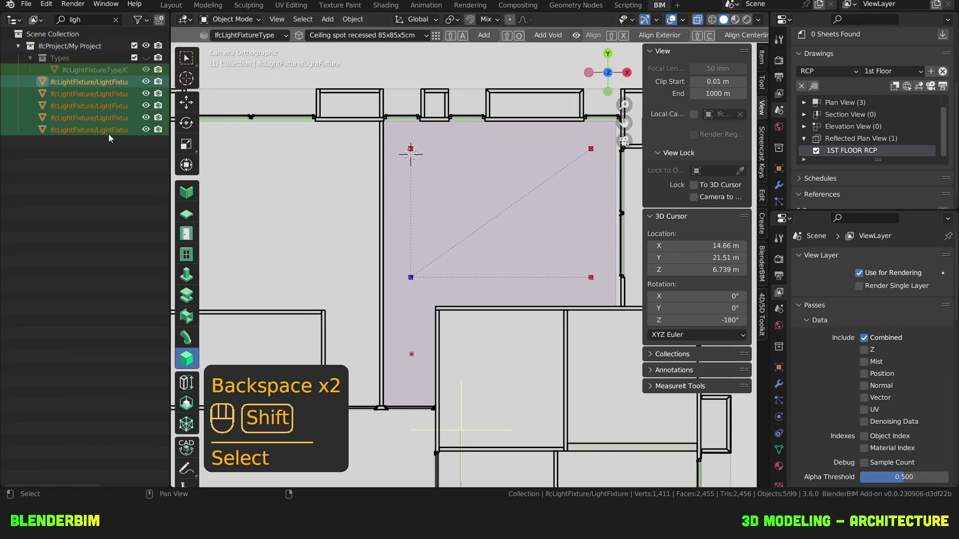
- Run the Python script that adds a SPOT light with energy 100 at each selected fixture's location
{"action": "left_click", "coordinate": [630, 6]}
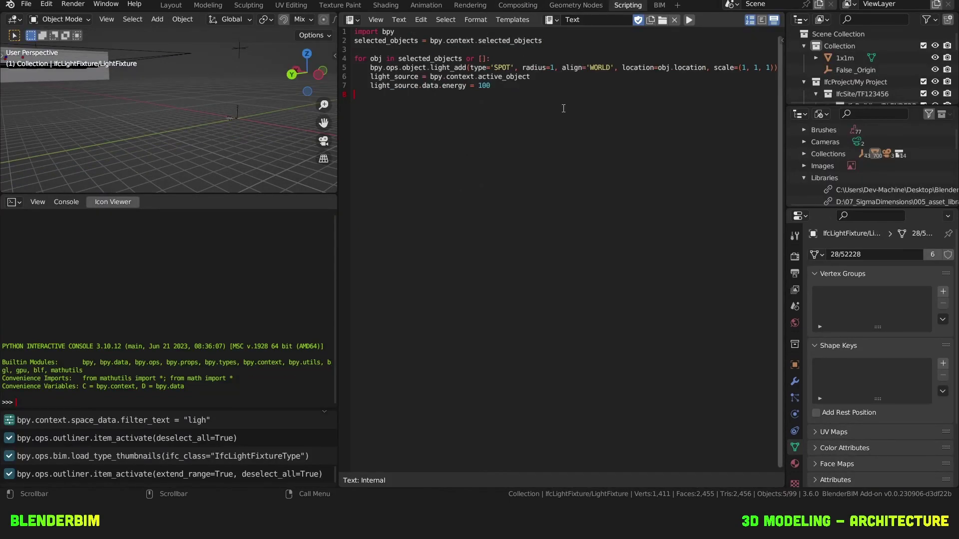
{"action": "key", "text": "ctrl+a"}
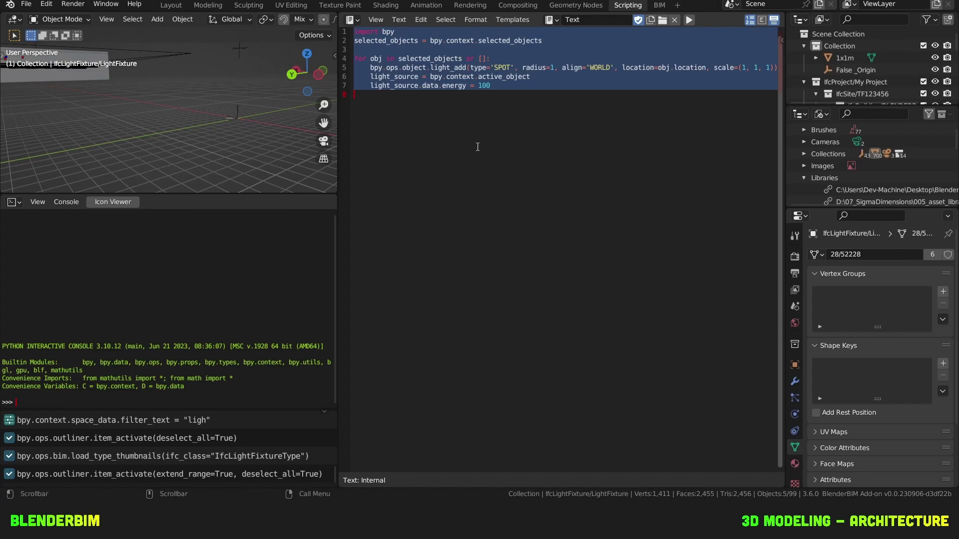
{"action": "left_click", "coordinate": [688, 21]}
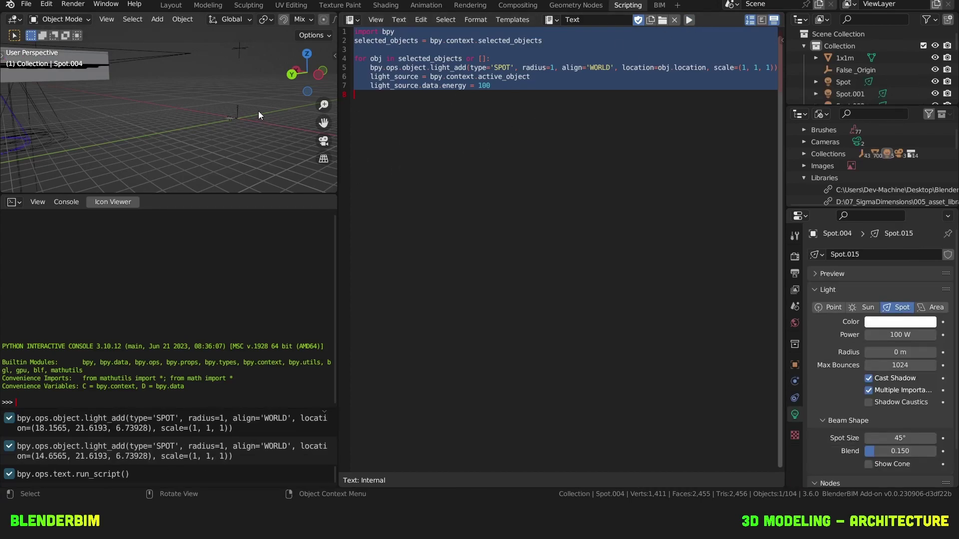
{"action": "key", "text": "KP_Decimal"}
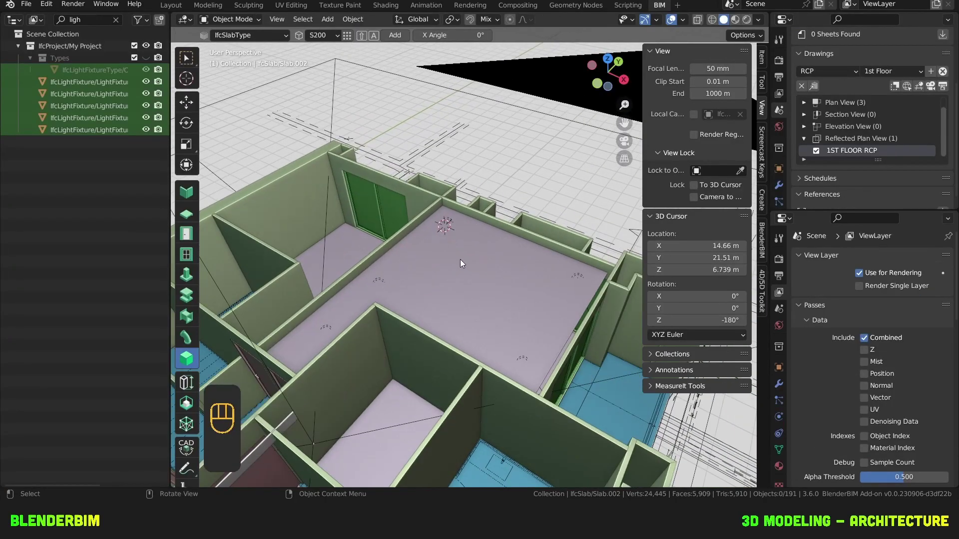
- Hide the room's ceiling covering to examine the spot lights beneath it, and unhide all hidden objects
{"action": "left_click", "coordinate": [460, 259]}
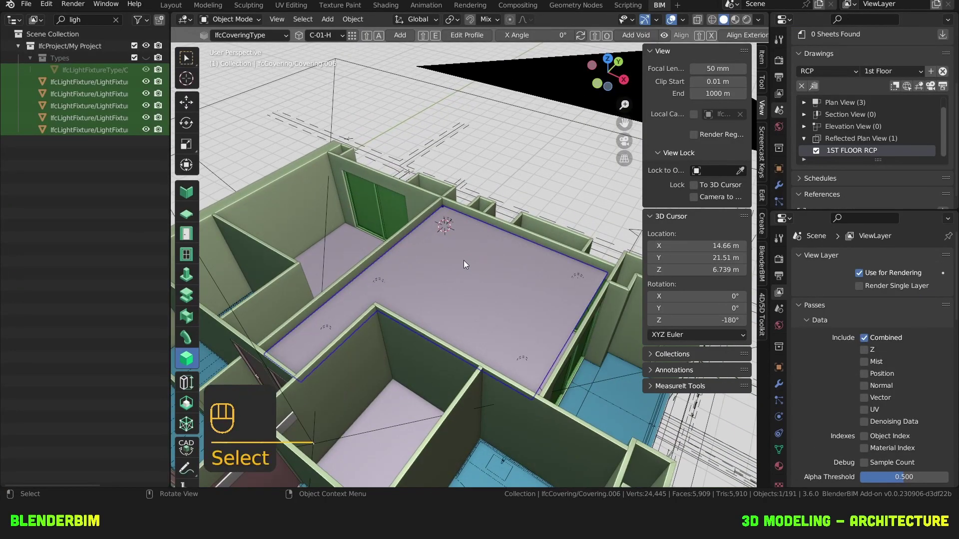
{"action": "key", "text": "h"}
{"action": "middle_click_drag", "start_coordinate": [463, 260], "coordinate": [463, 275], "text": "shift"}
{"action": "scroll", "coordinate": [446, 257], "scroll_direction": "up", "scroll_amount": 3}
{"action": "scroll", "coordinate": [444, 255], "scroll_direction": "down", "scroll_amount": 3}
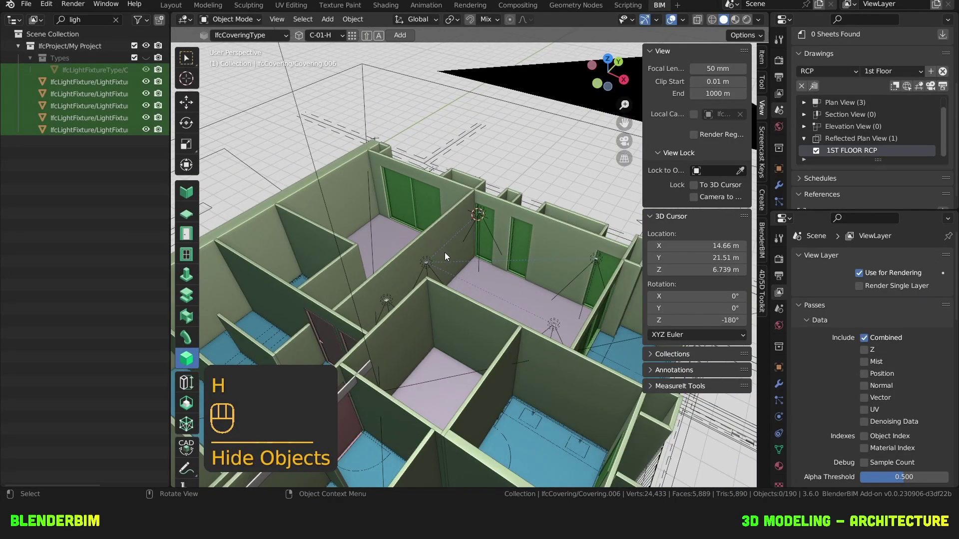
{"action": "scroll", "coordinate": [487, 267], "scroll_direction": "up", "scroll_amount": 4}
{"action": "key", "text": "alt+h"}
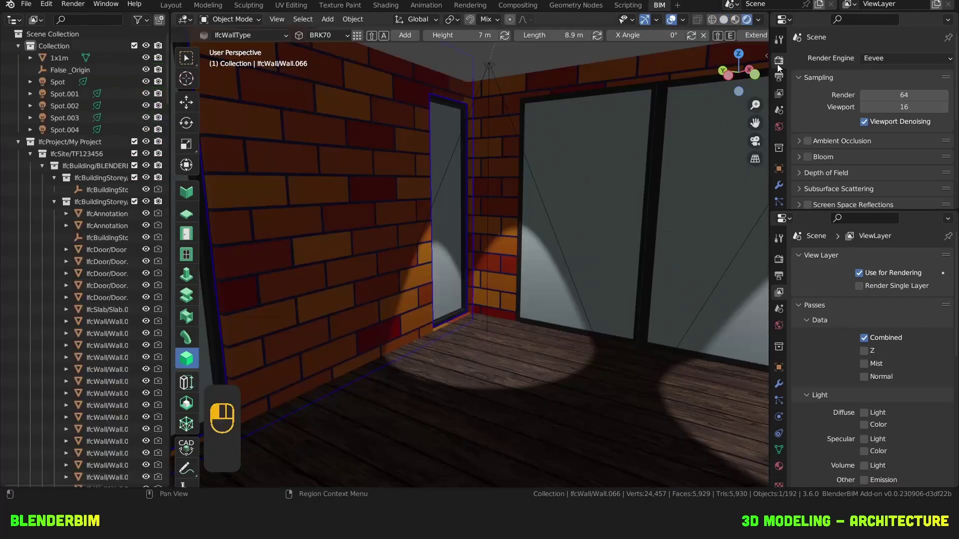
{"action": "left_click", "coordinate": [883, 59]}
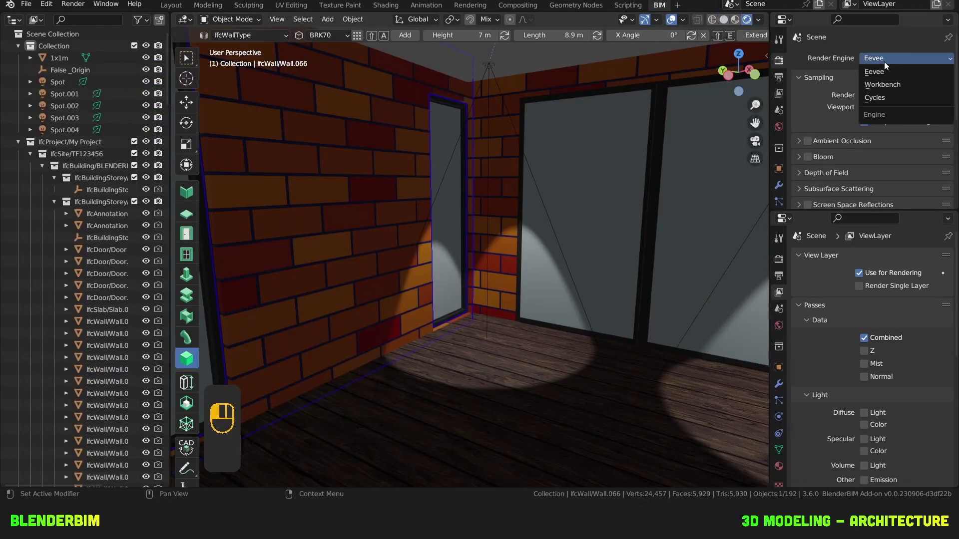
{"action": "middle_click_drag", "start_coordinate": [591, 181], "coordinate": [568, 175], "text": "shift"}
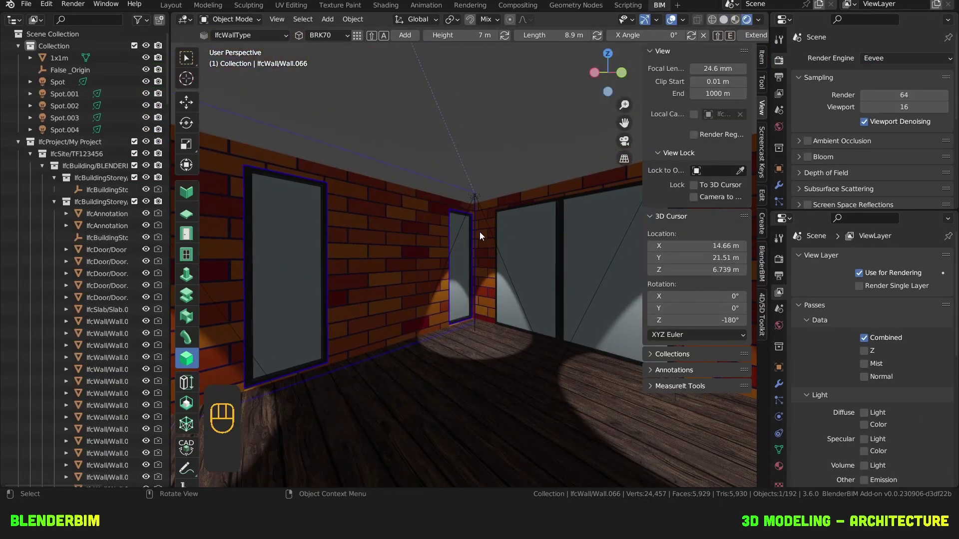